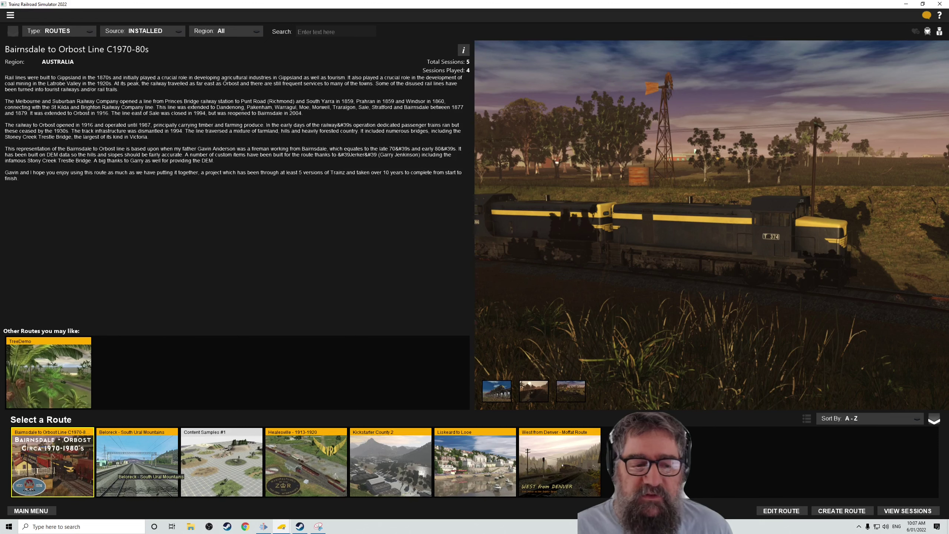
- Preview the Beloreck - South Ural Mountains, Kickstarter County 2, Liskeard to Looe and West from Denver - Moffat Route descriptions
click(137, 461)
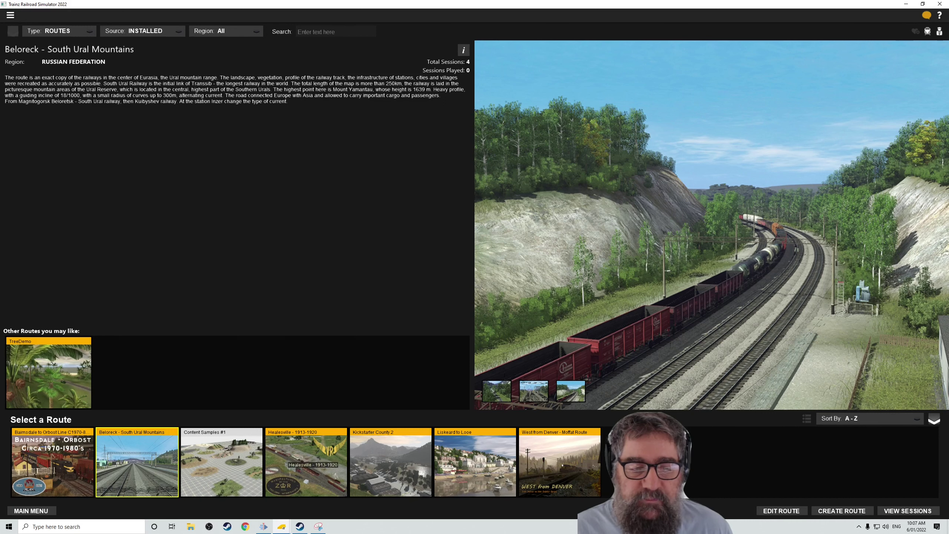
click(390, 462)
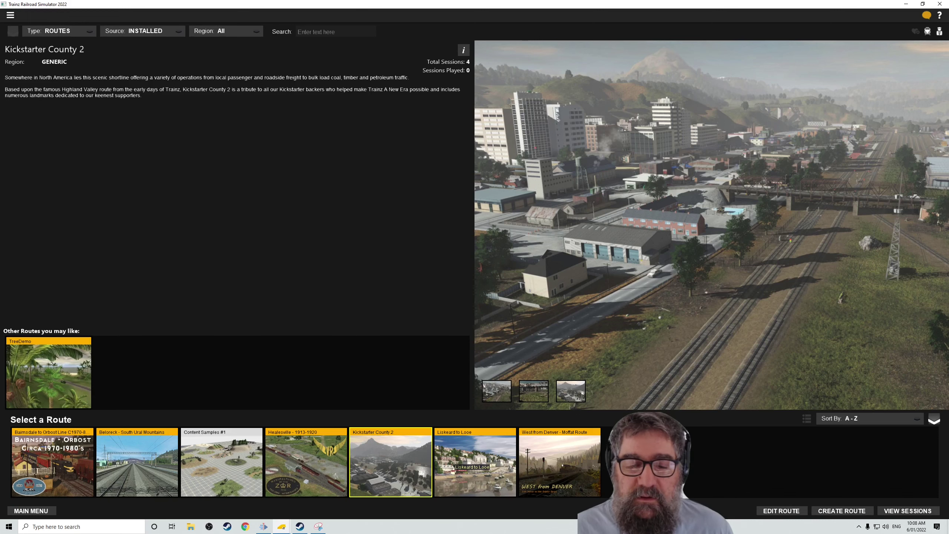
click(471, 463)
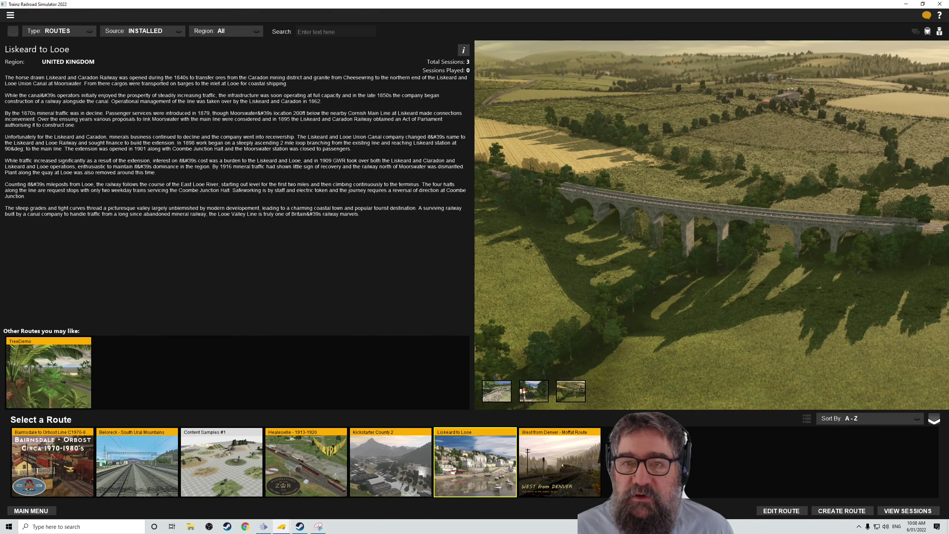
click(559, 462)
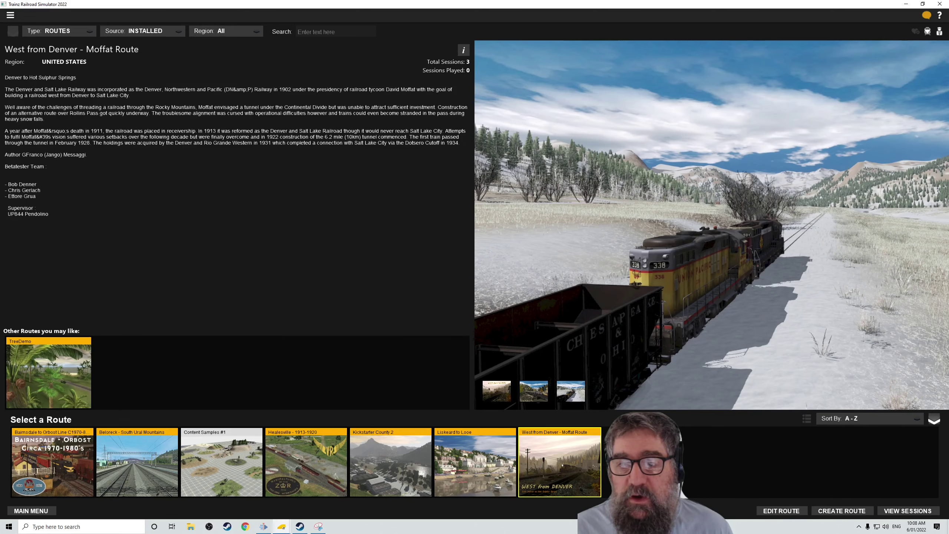
- Choose the Bairnsdale to Orbost Line C1970-80s route and open a session of it for editing
click(27, 459)
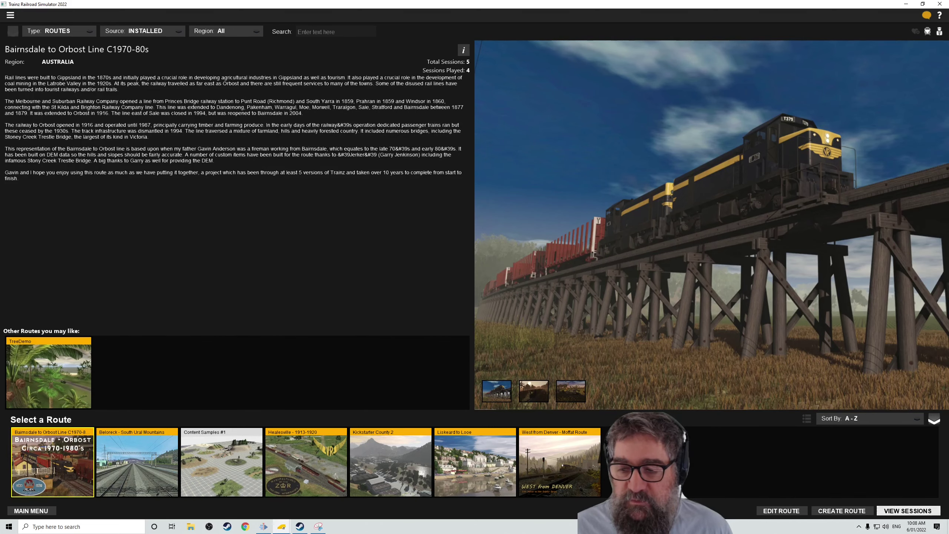
click(896, 511)
click(840, 511)
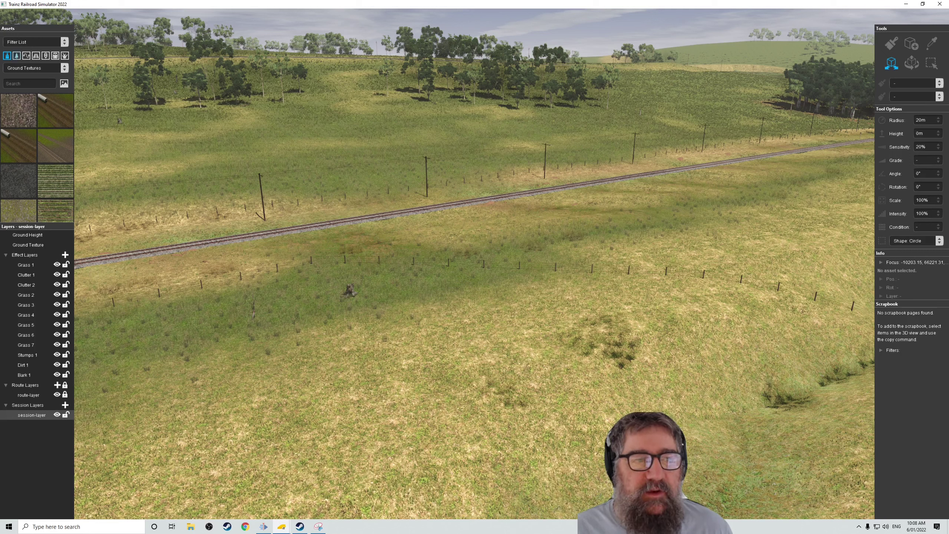
- Place the 3D Pussy Cat scenery object beside the railway track
click(16, 55)
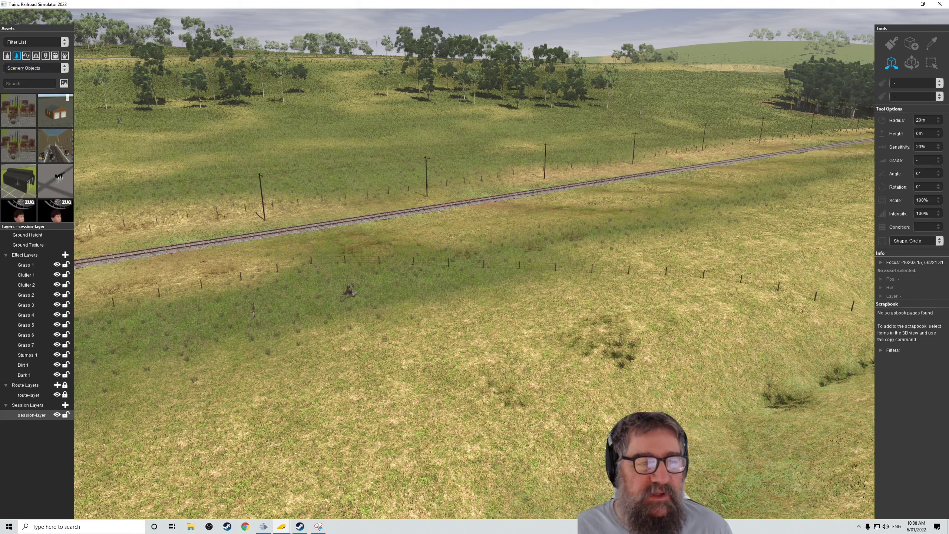
scroll(49, 115, down, 2)
click(56, 110)
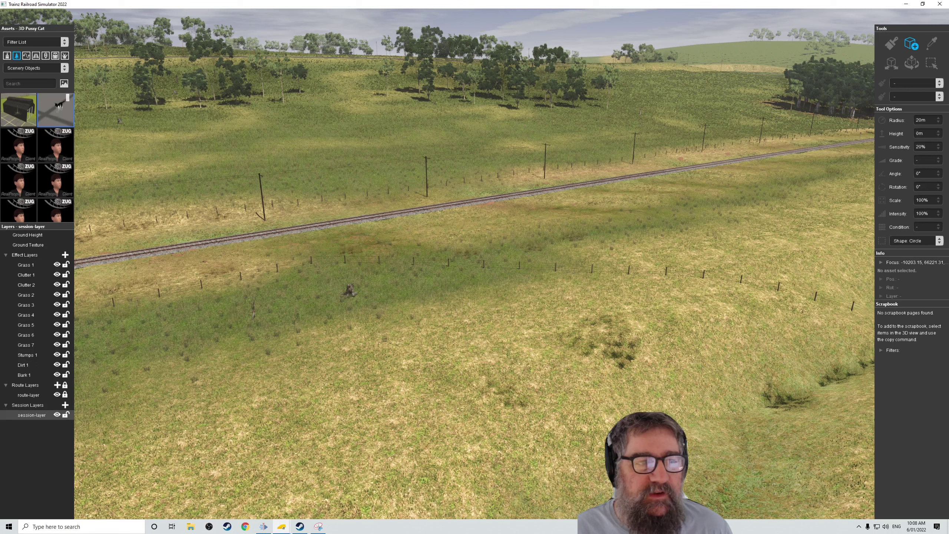
scroll(37, 157, down, 2)
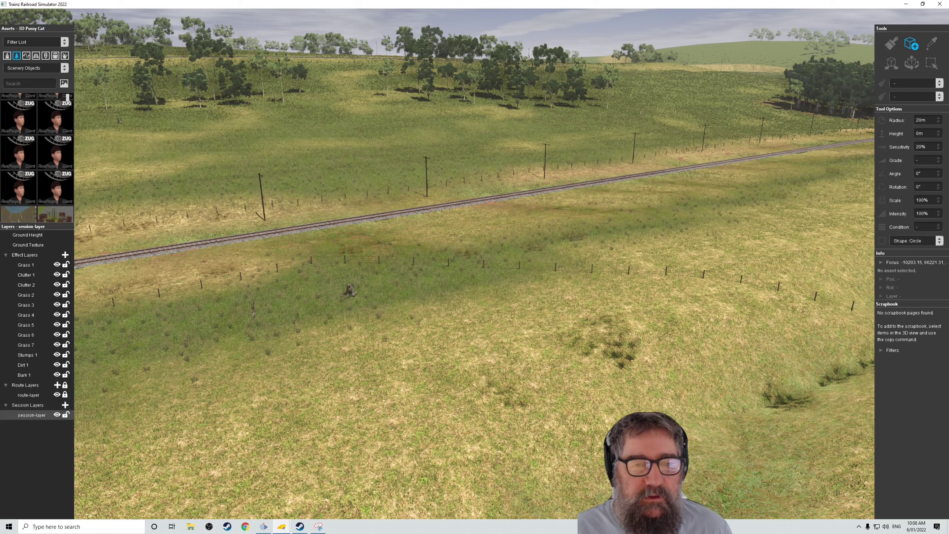
click(365, 225)
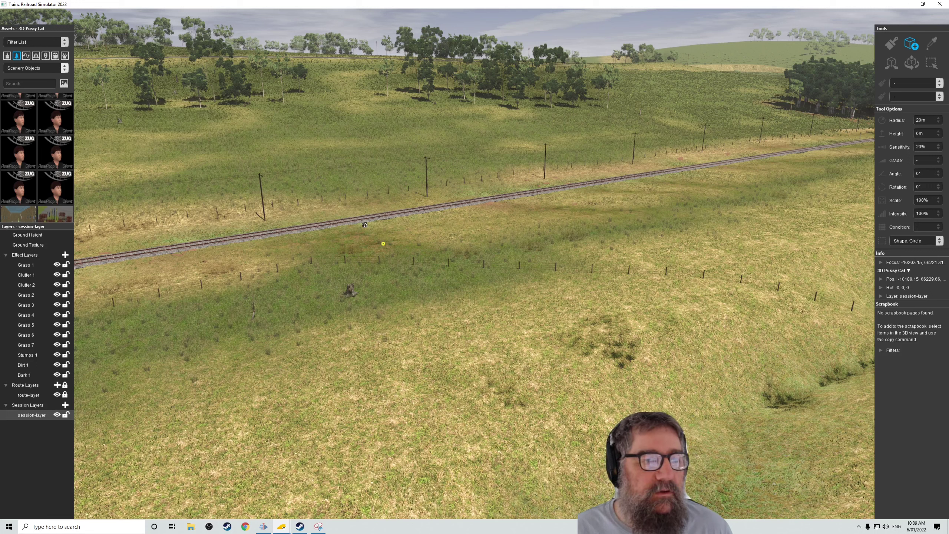
- Look through the available scenery splines, track objects, trains and effect presets in the asset palette
scroll(48, 135, up, 3)
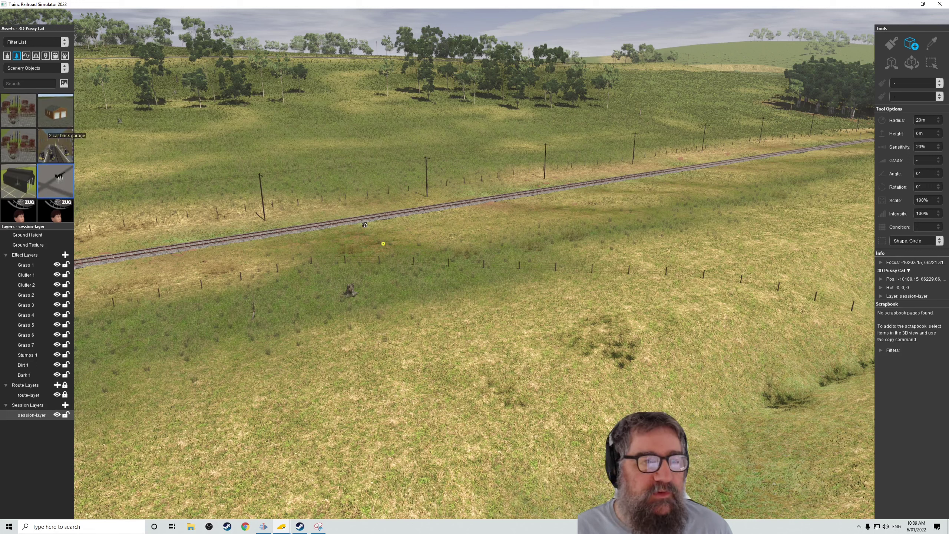
click(26, 55)
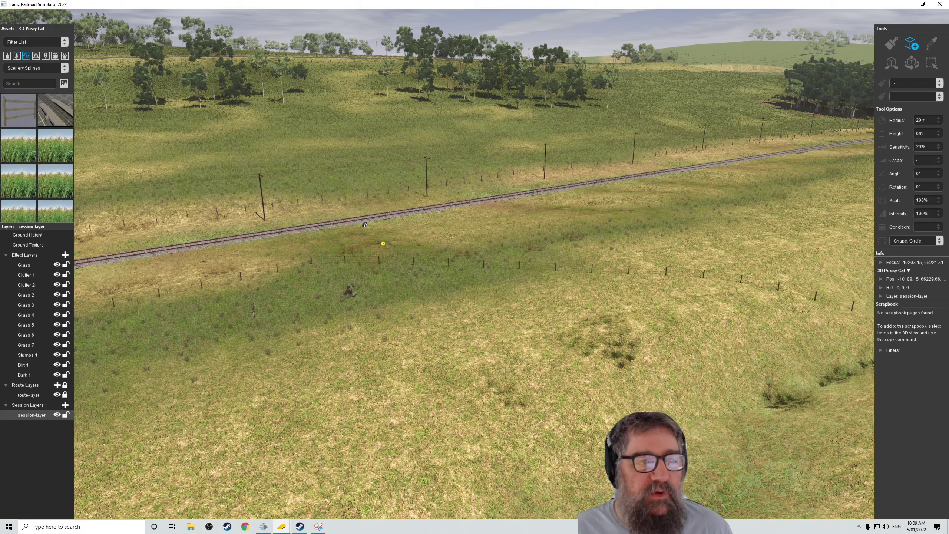
scroll(37, 157, down, 10)
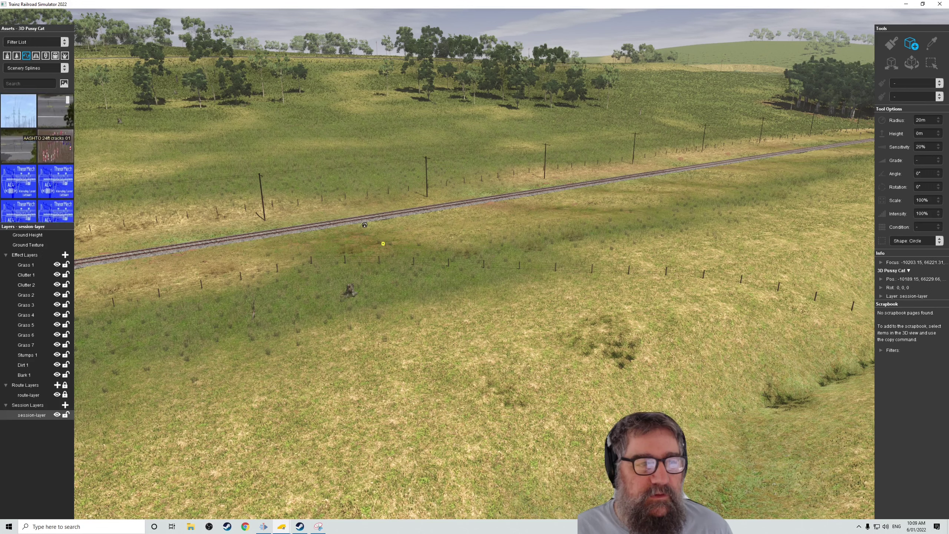
scroll(37, 157, down, 5)
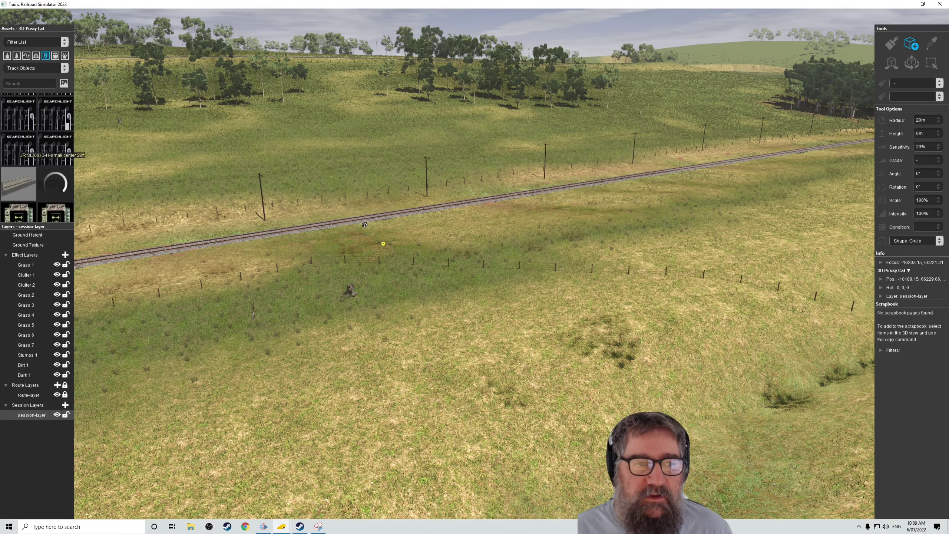
scroll(38, 158, down, 6)
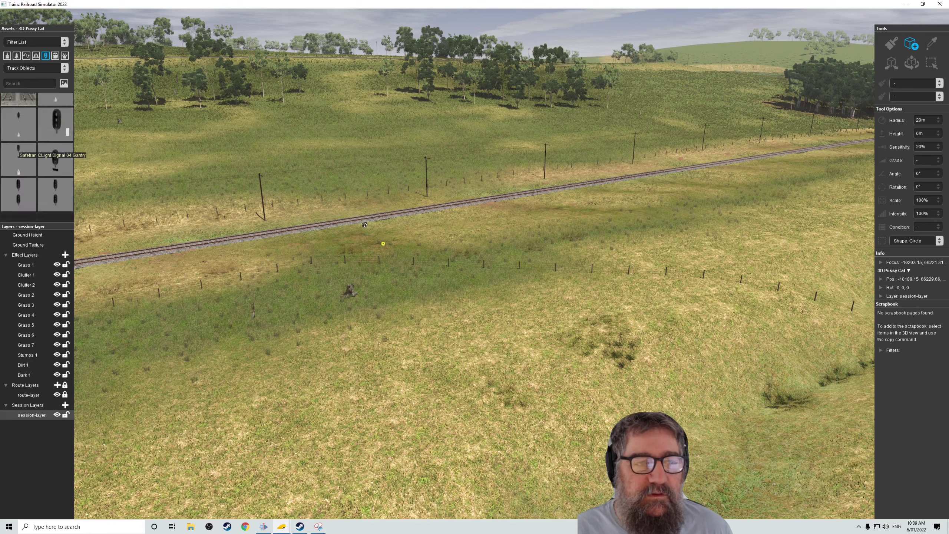
click(55, 55)
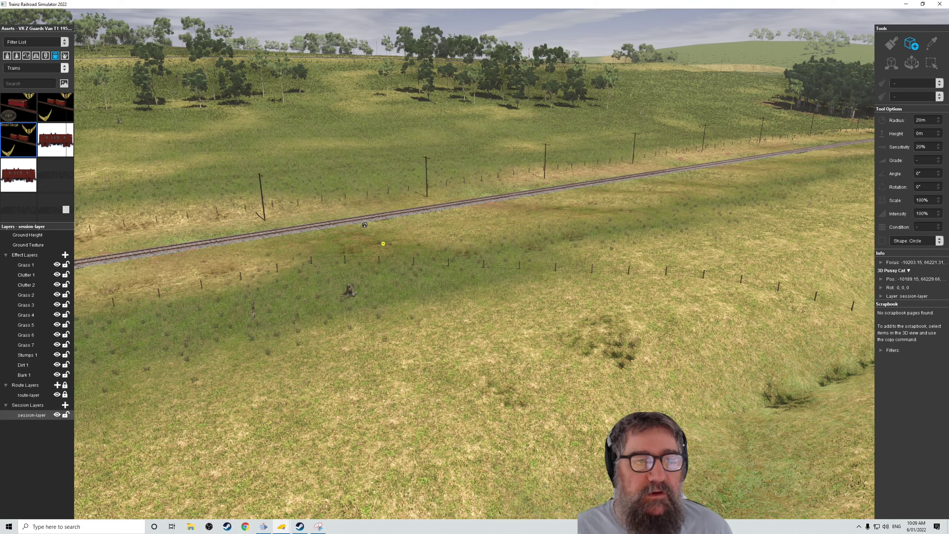
click(64, 66)
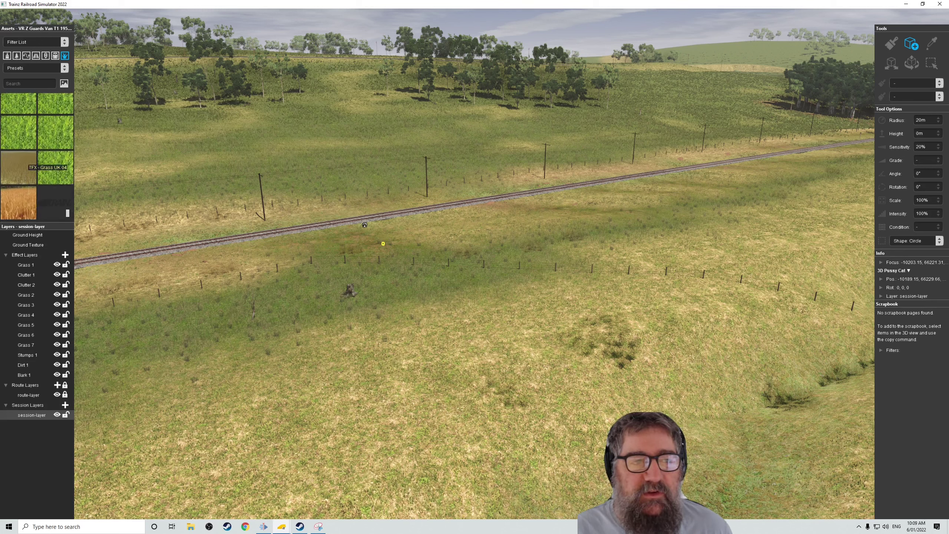
scroll(38, 164, down, 5)
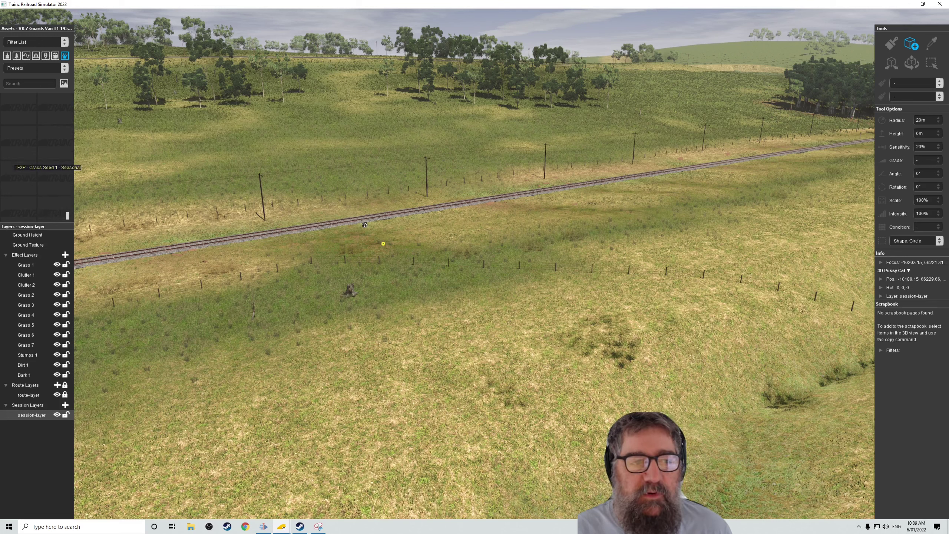
scroll(38, 165, up, 5)
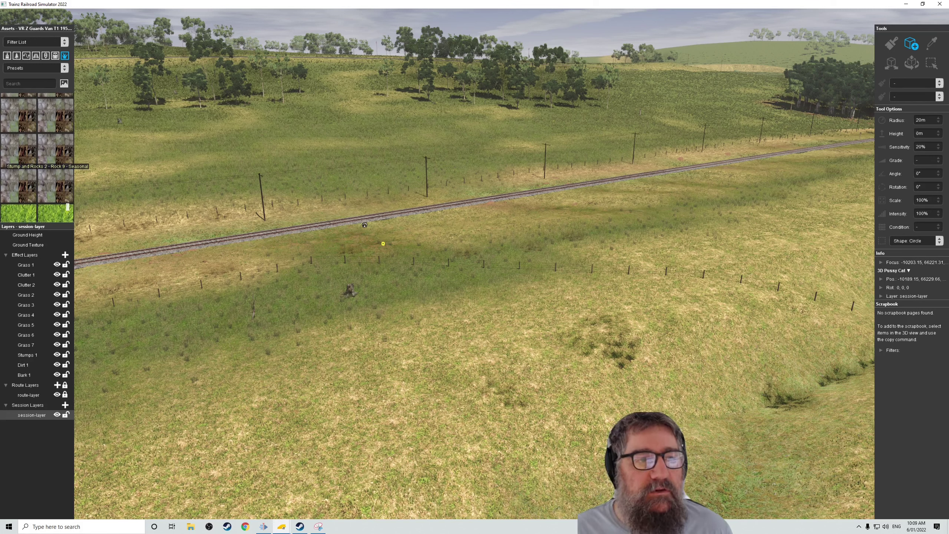
- Filter the train assets by "VR" and find the VR T S4 60s locomotive
click(54, 55)
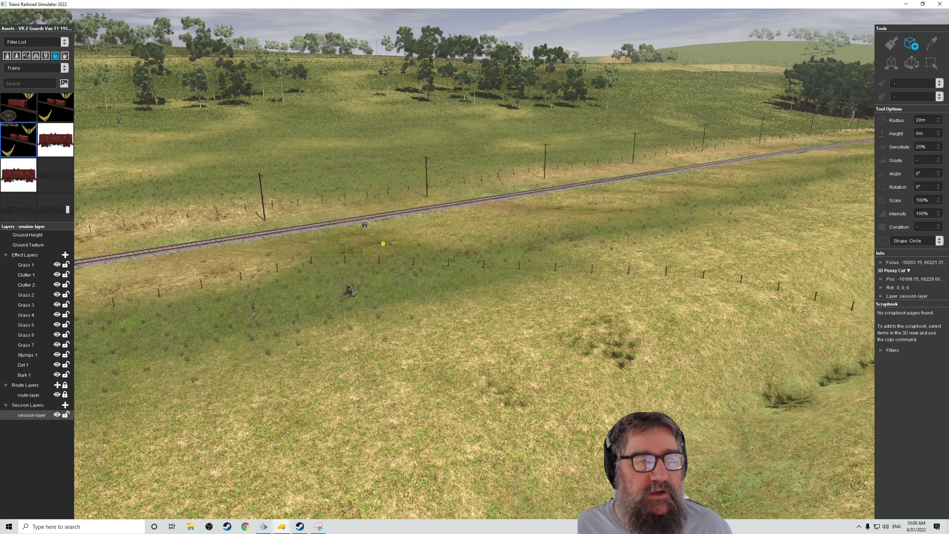
click(29, 83)
text(VR)
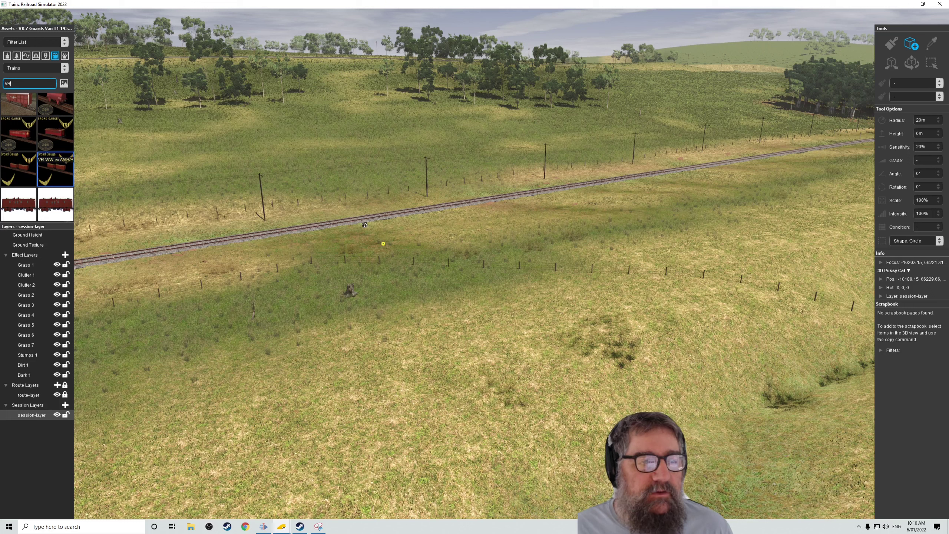
scroll(55, 168, down, 6)
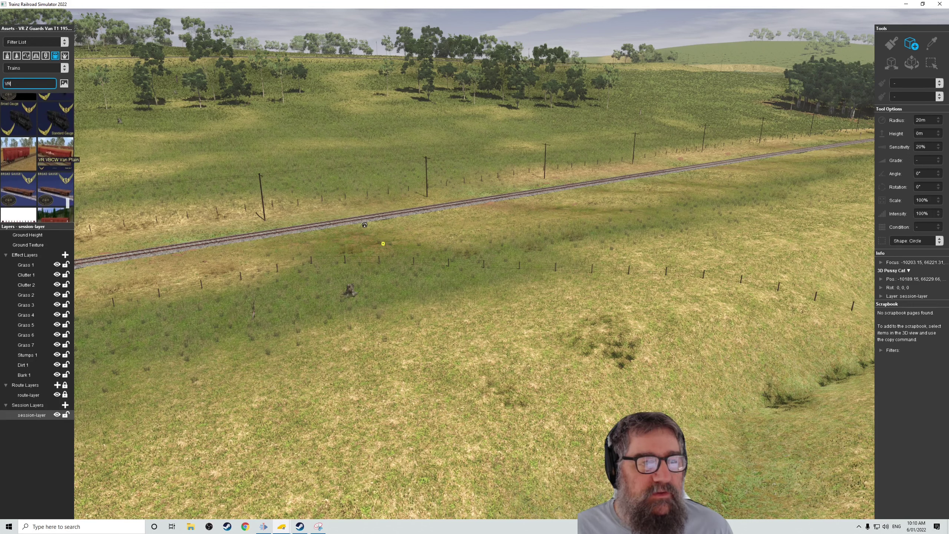
scroll(55, 164, up, 1)
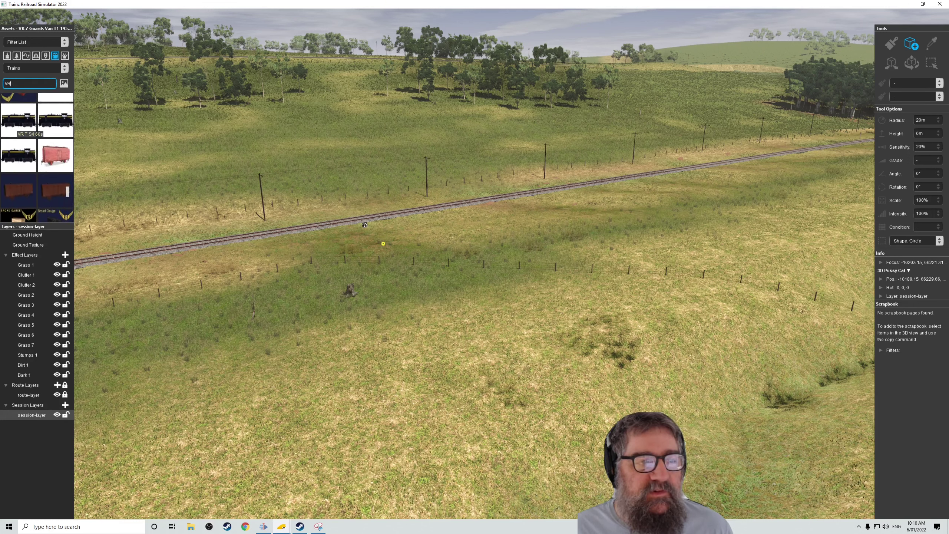
- Place the VR T S4 60s locomotive on the track and rotate the vehicle to face the other way
click(18, 123)
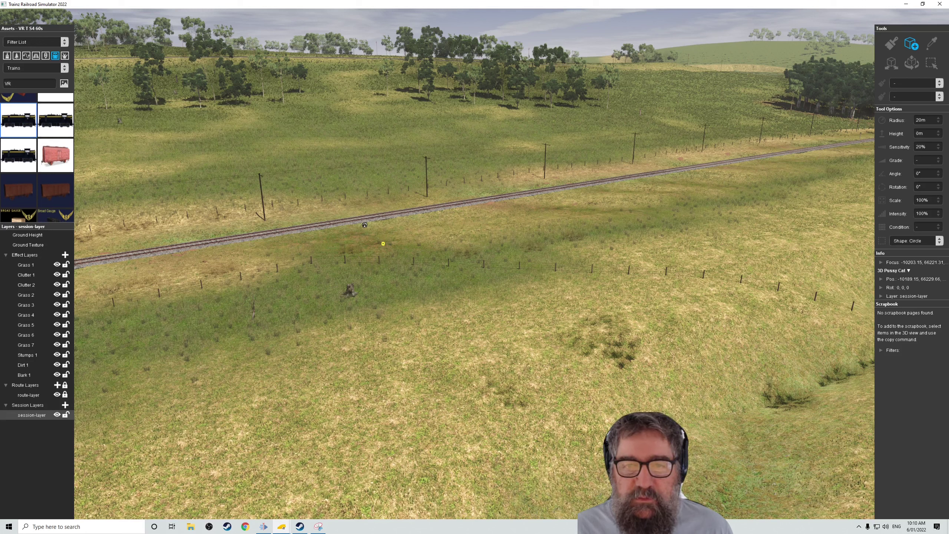
click(511, 172)
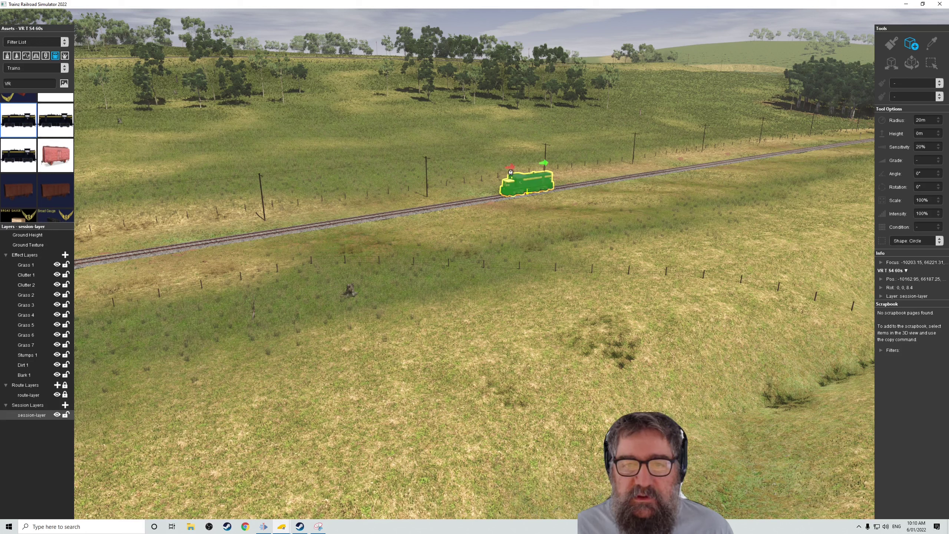
right_click(510, 172)
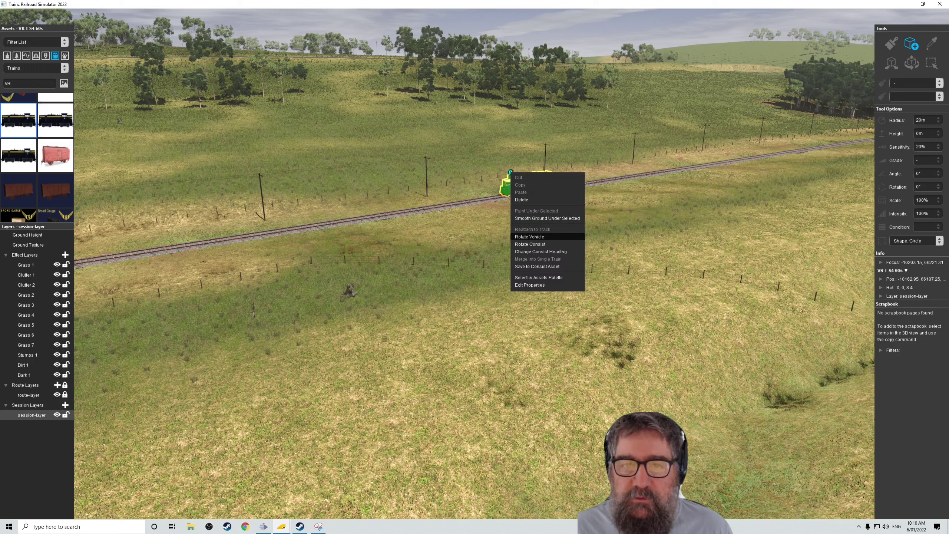
click(529, 236)
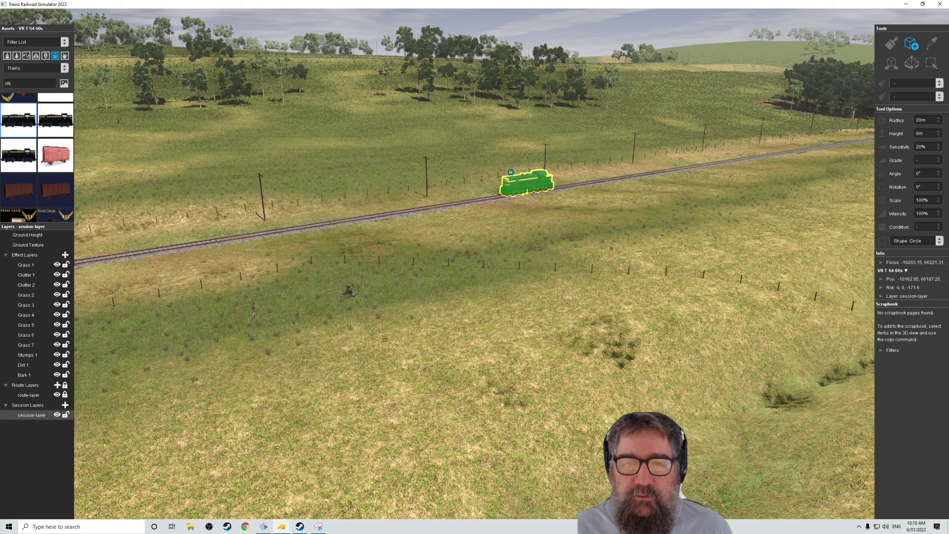
- Set Headlights On to true in the placed locomotive's properties and check the selectable engine specifications without changing the engine
right_click(510, 172)
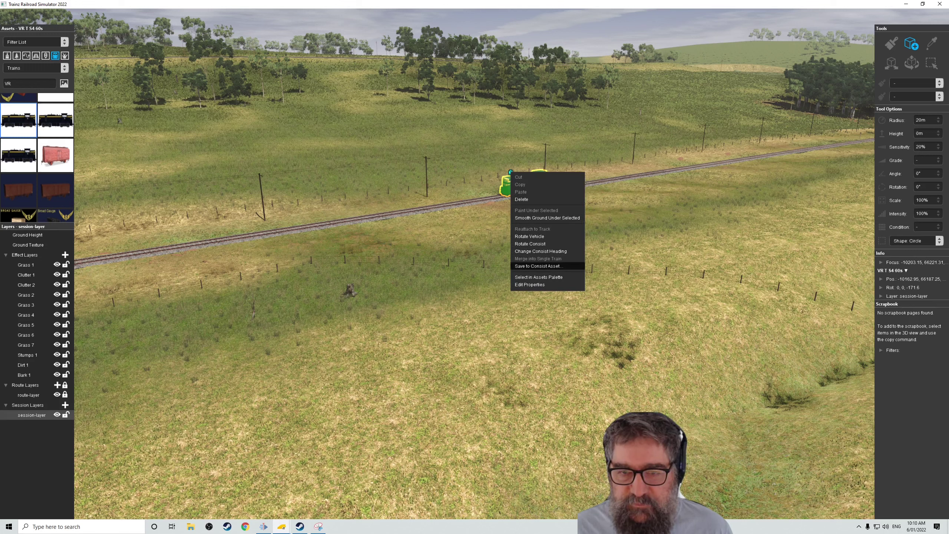
click(529, 284)
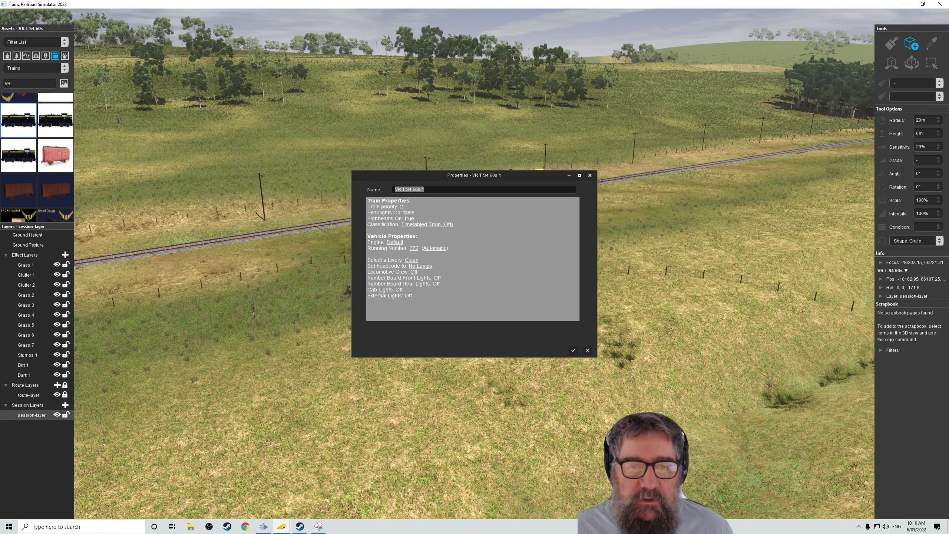
click(409, 212)
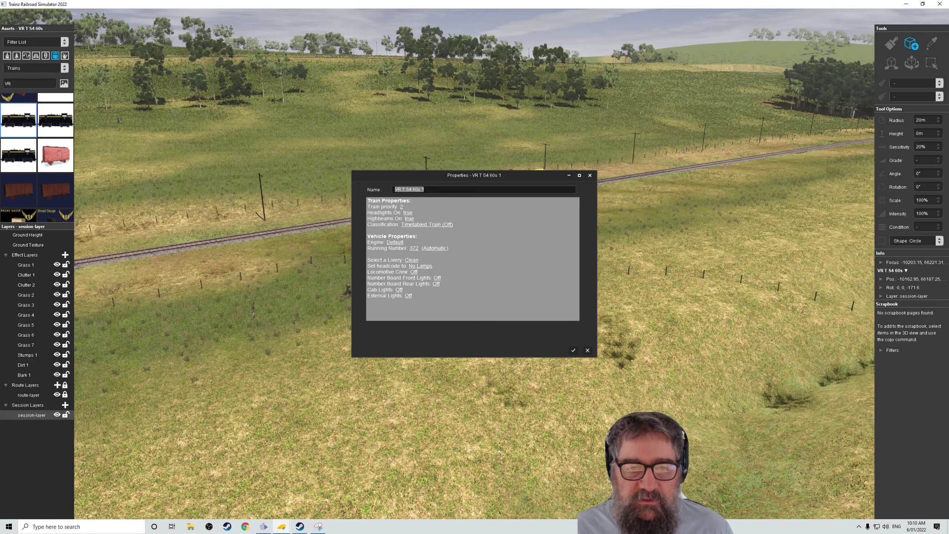
click(394, 242)
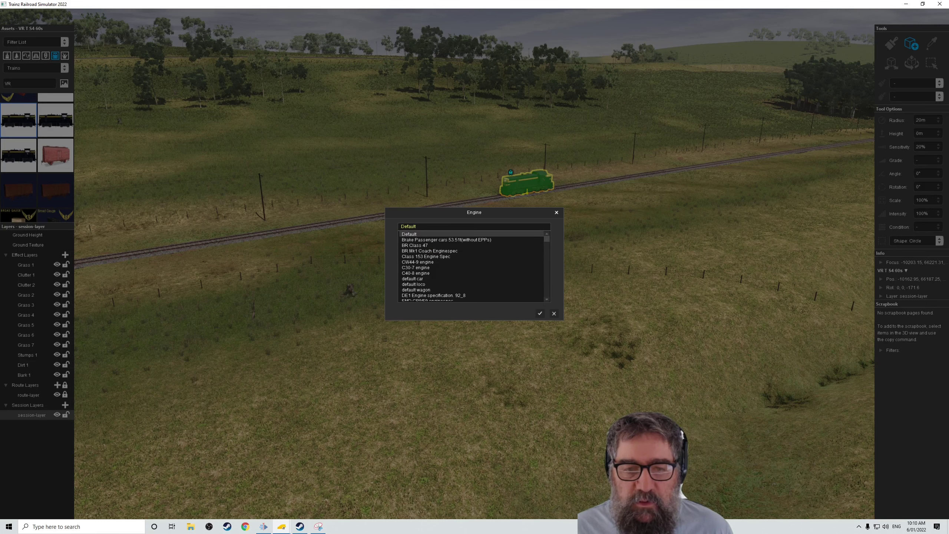
click(554, 313)
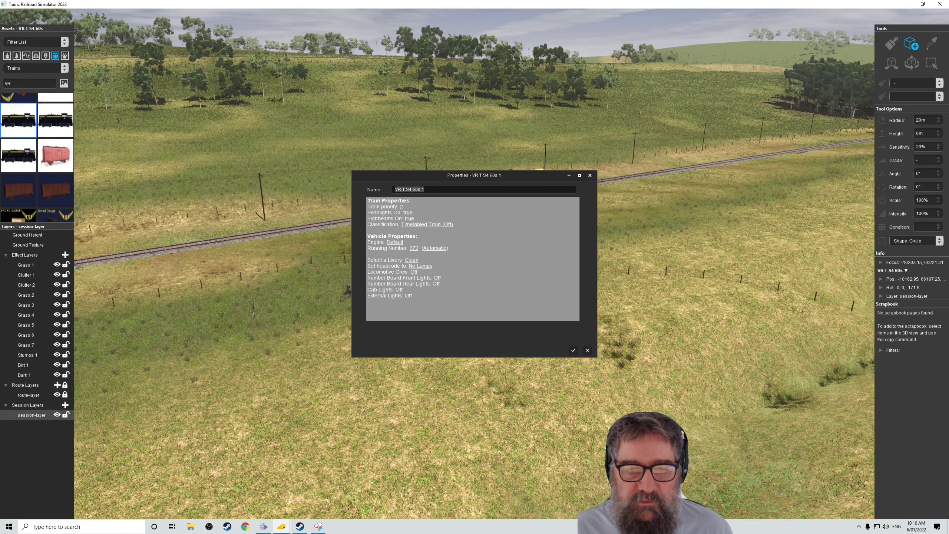
- Set the locomotive's livery to Heavy Dirt
click(411, 260)
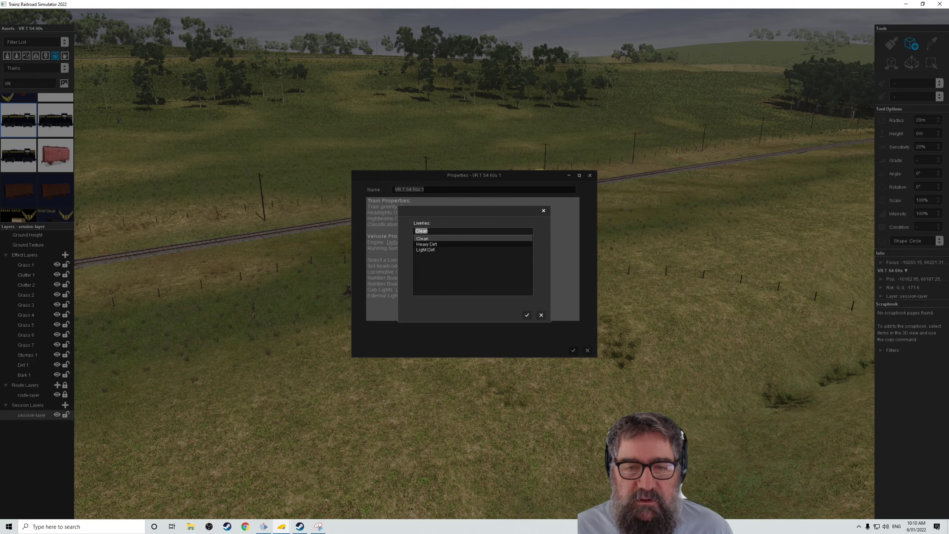
click(426, 244)
key(Return)
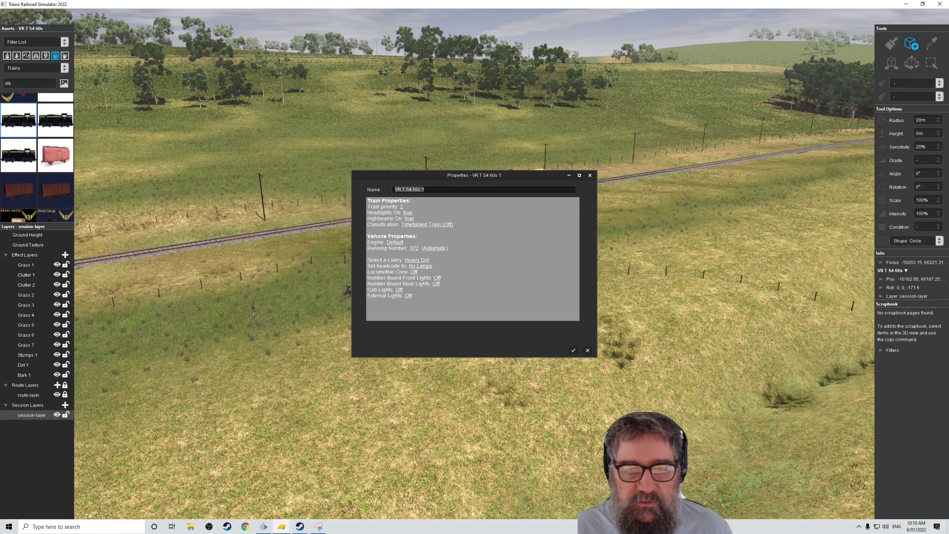
- Set the locomotive's headcode to 2 White Lamps and turn on its front and rear number board lights and external lights
click(420, 266)
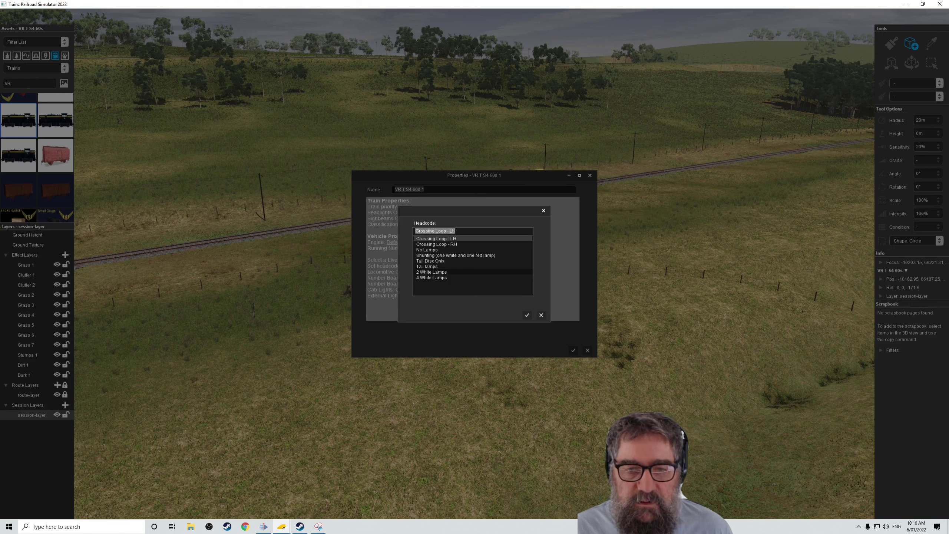
click(432, 272)
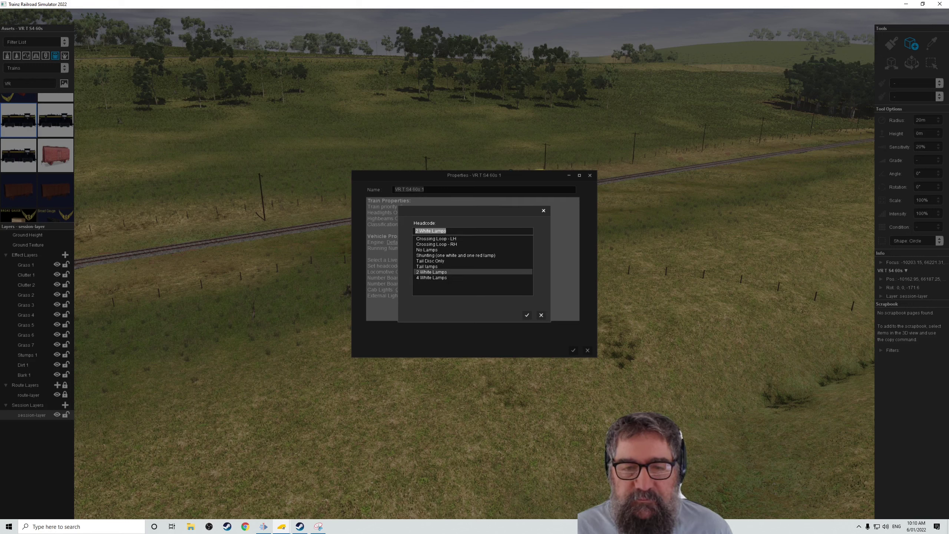
click(526, 315)
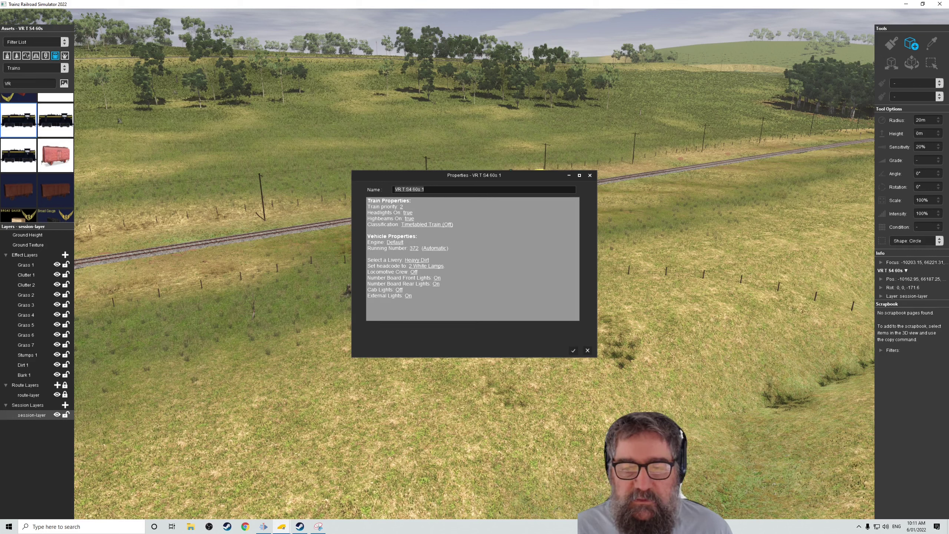
key(Return)
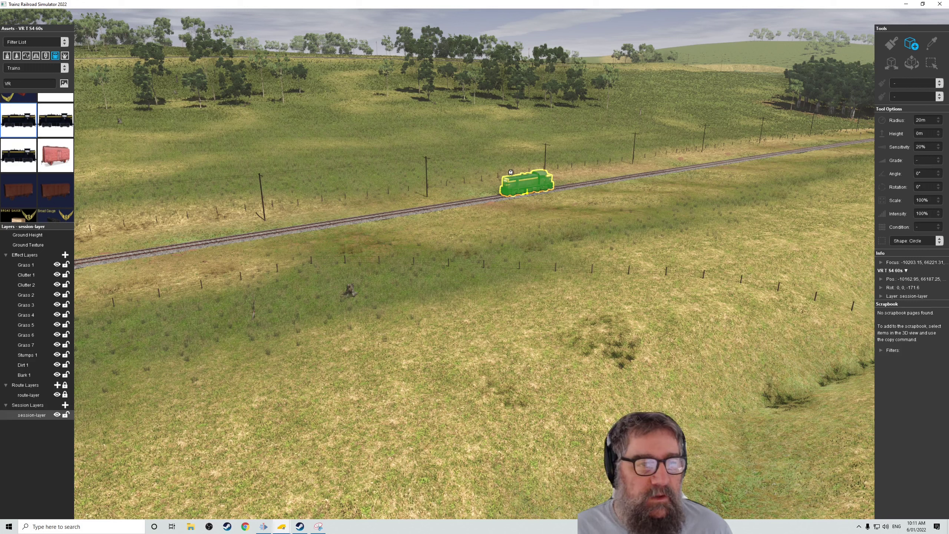
- Filter the train assets by "GY" and couple five VR GY T1a Yellow wagons in a row behind the locomotive
double_click(9, 83)
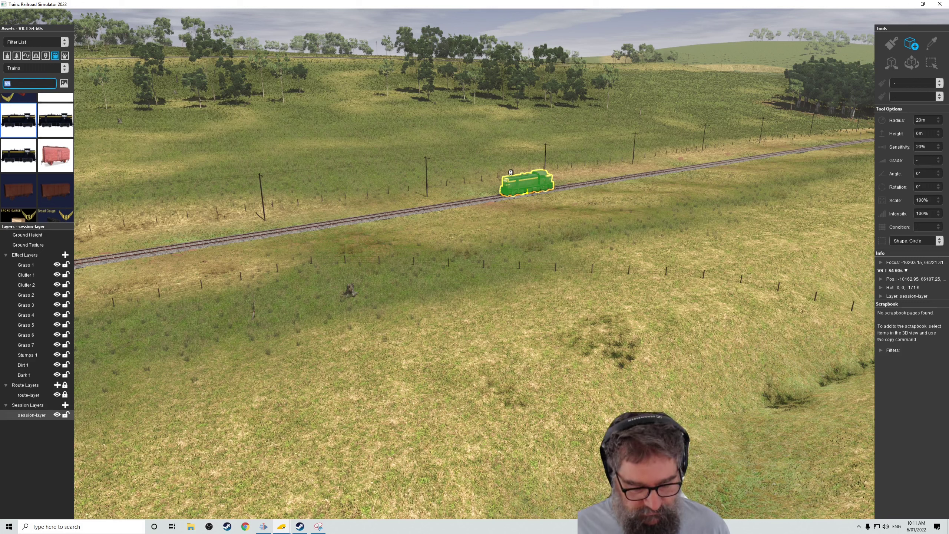
text(GY)
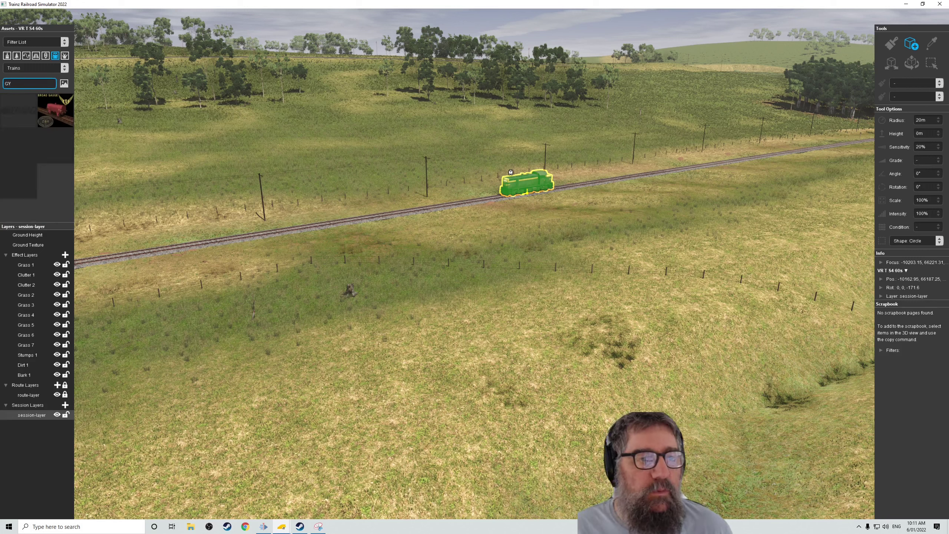
click(55, 110)
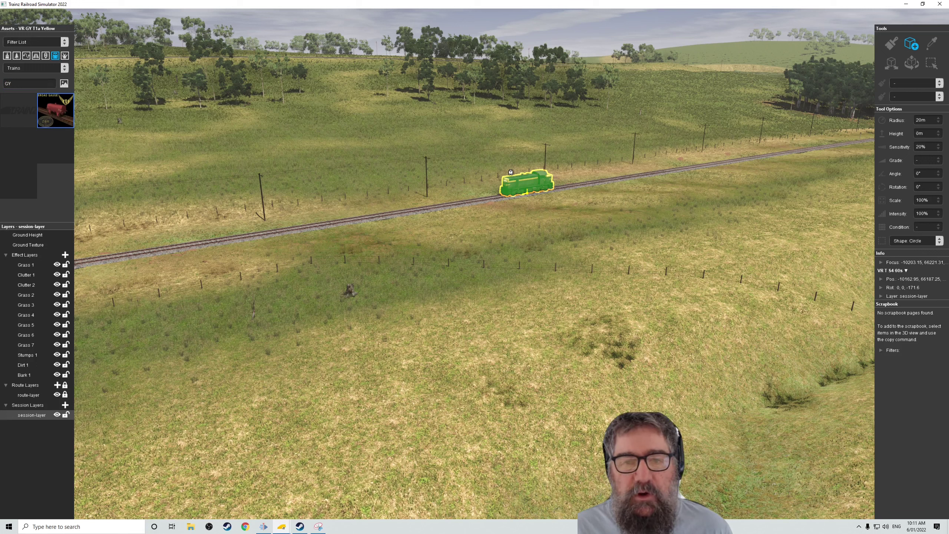
click(472, 177)
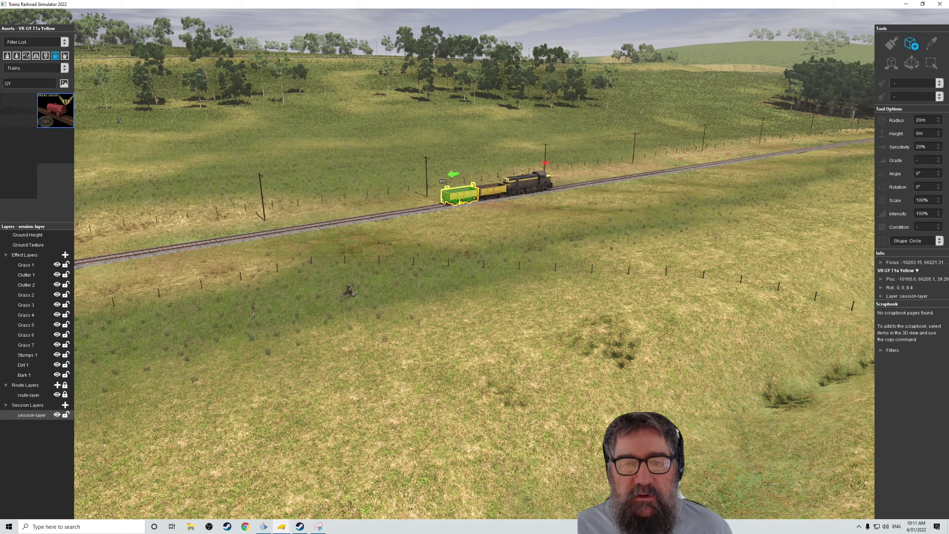
click(442, 182)
click(410, 185)
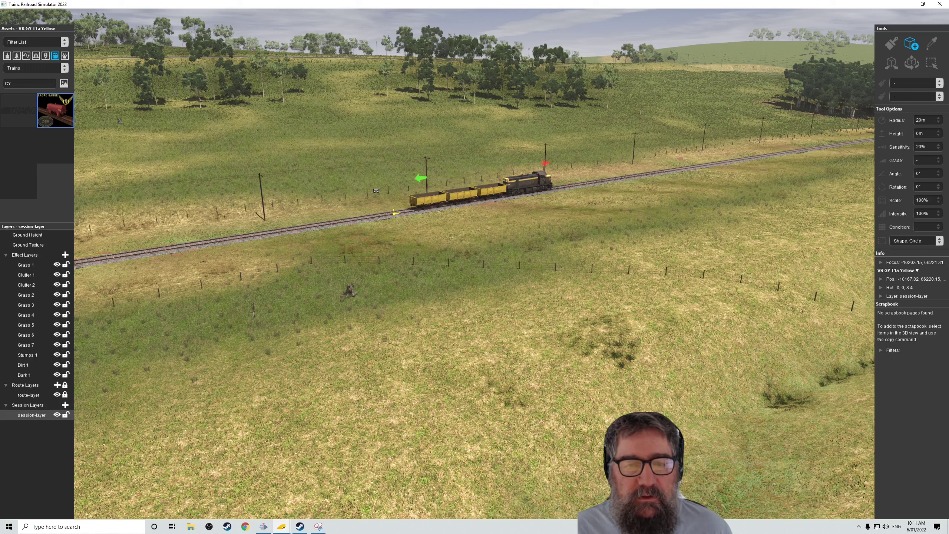
click(376, 191)
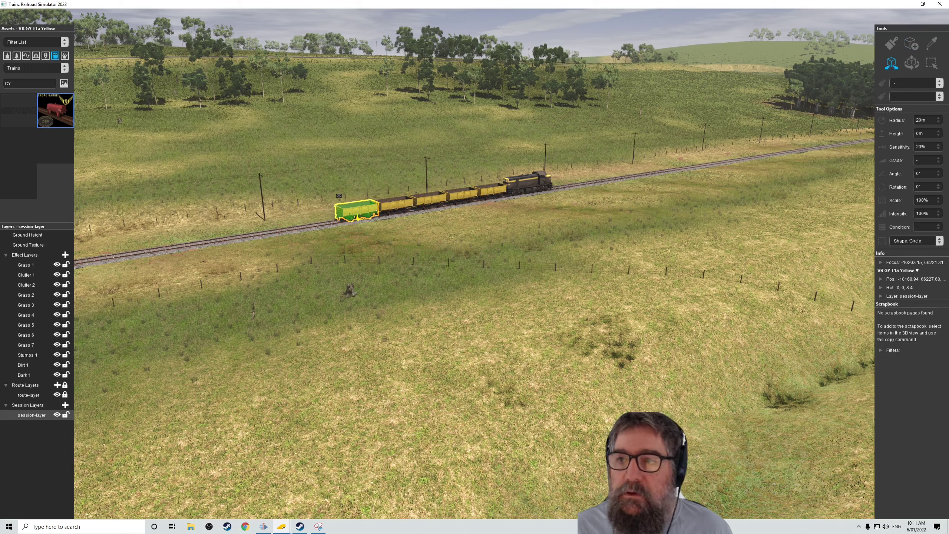
- Select all five yellow wagons together and open the properties of the wagon next to the locomotive
ctrl+click(376, 191)
ctrl+click(410, 186)
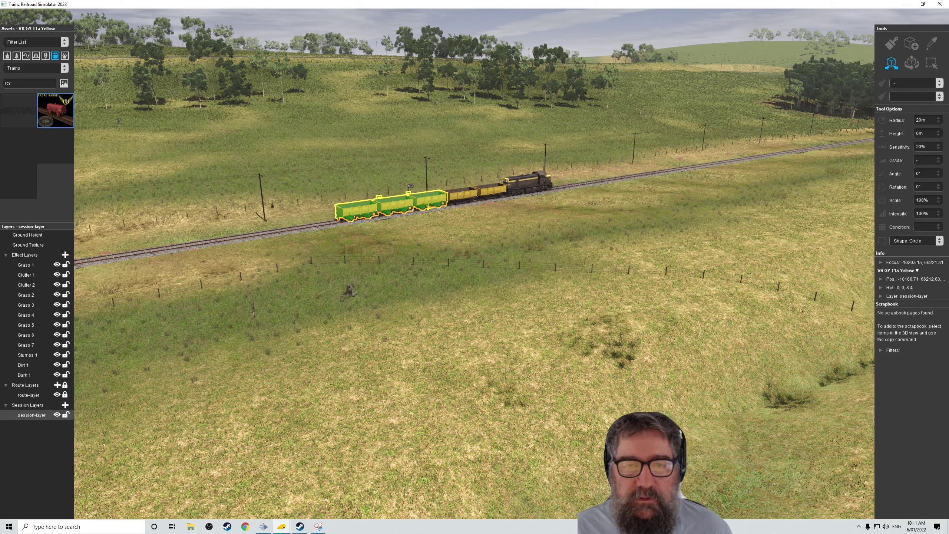
ctrl+click(442, 182)
ctrl+click(472, 177)
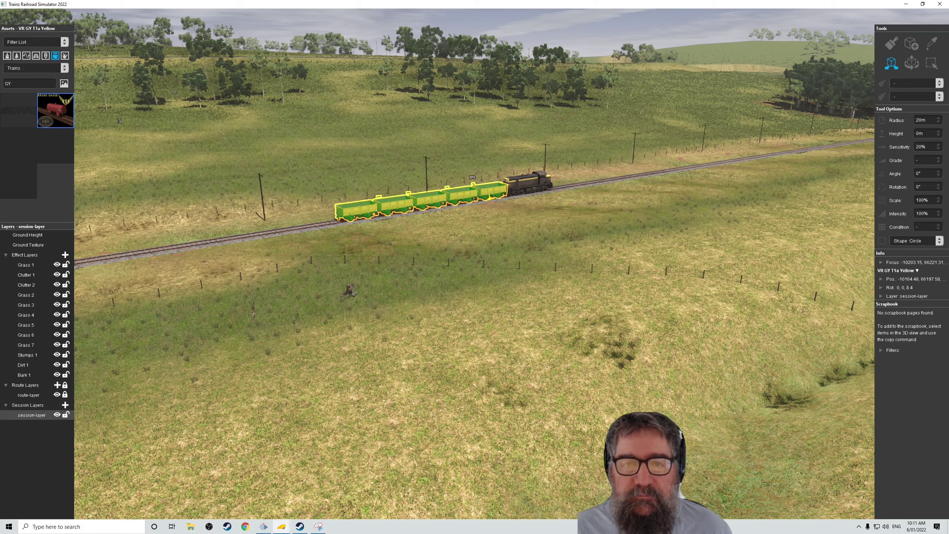
right_click(472, 178)
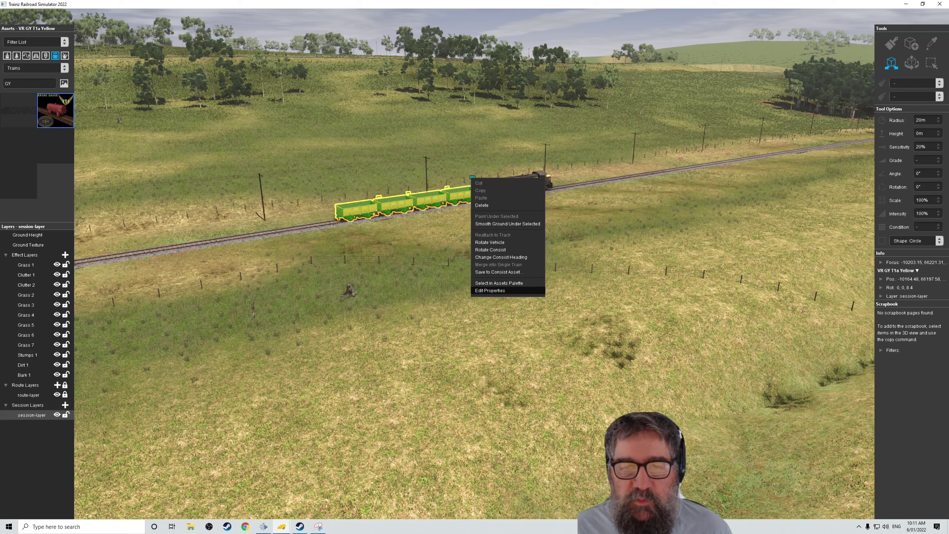
click(493, 290)
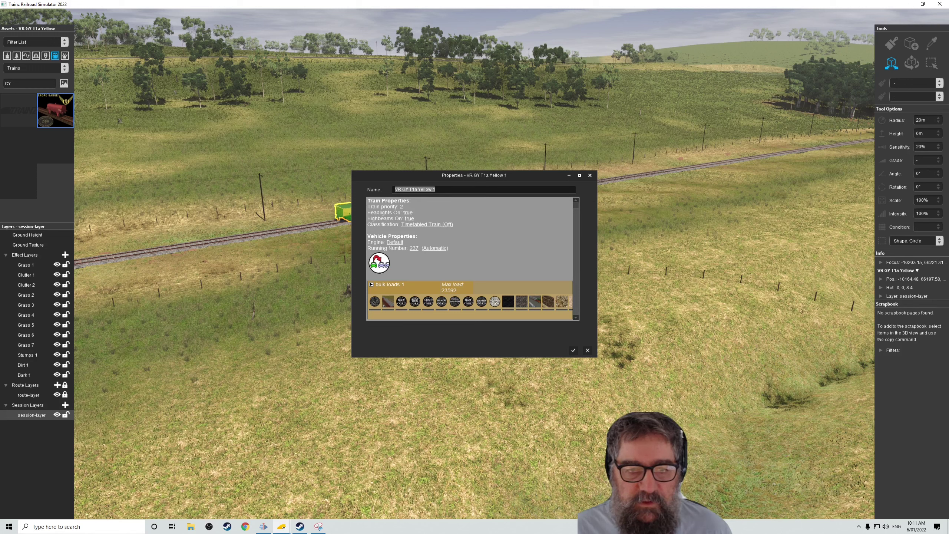
- Browse the wagon's load categories and choose I beams under single-loads-tarped
scroll(470, 258, down, 3)
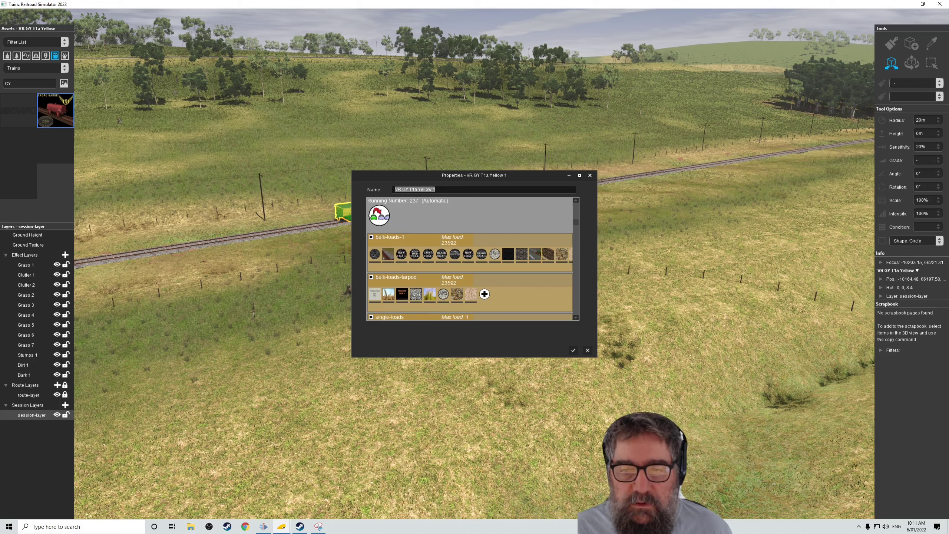
scroll(470, 258, down, 4)
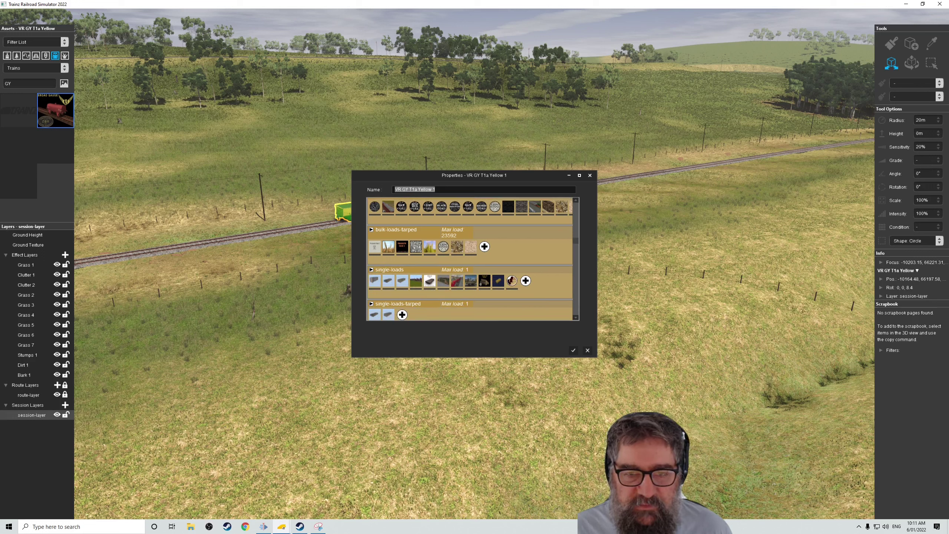
scroll(470, 258, down, 3)
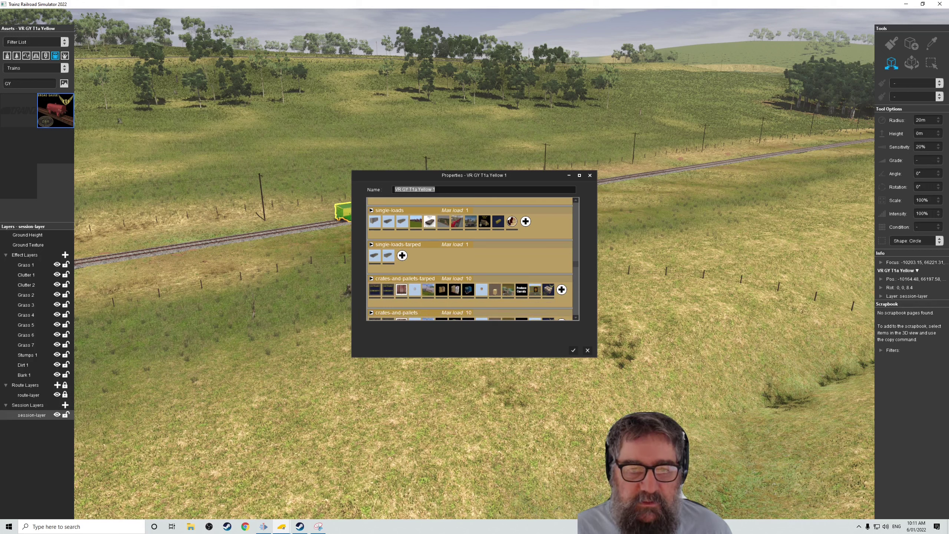
click(388, 256)
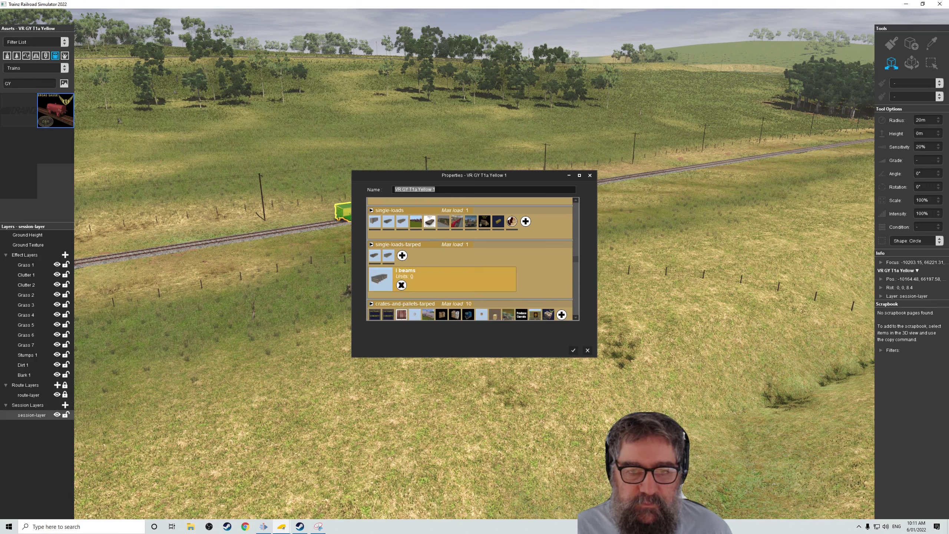
- Choose Flour Bag Pallet under crates-and-pallets-tarped and set its initial load
scroll(470, 259, down, 4)
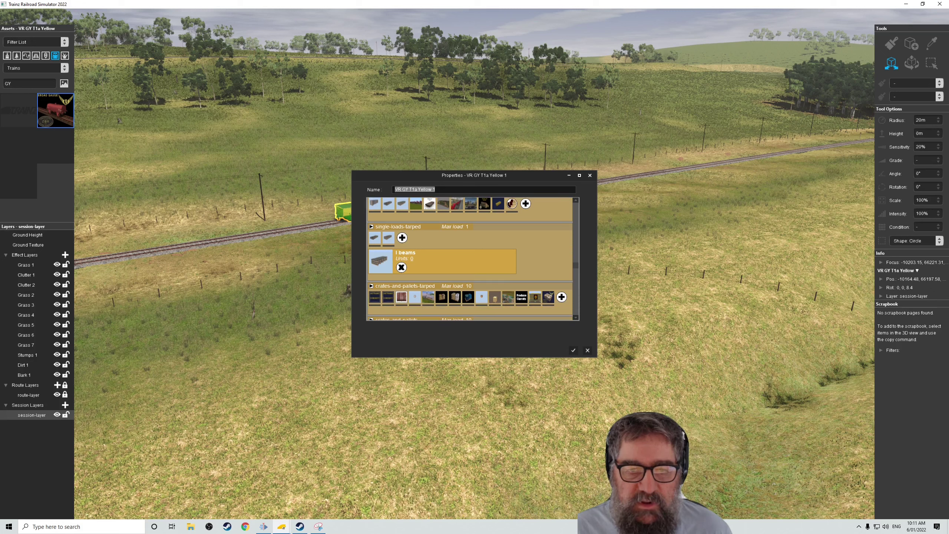
scroll(470, 259, down, 2)
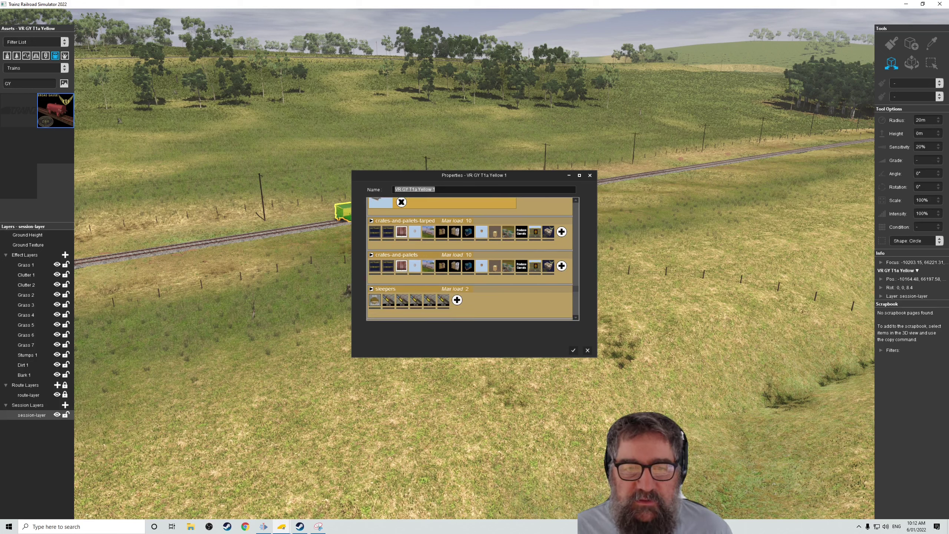
click(455, 231)
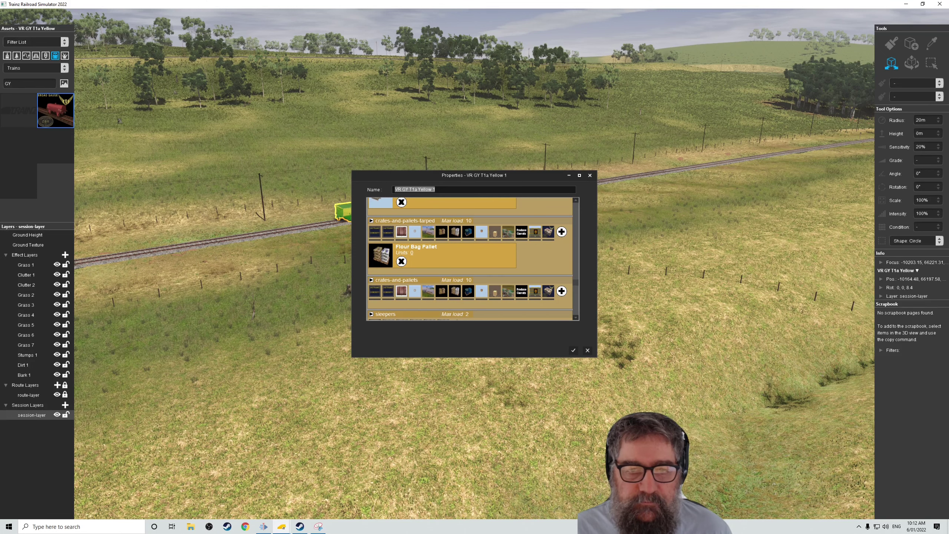
click(411, 253)
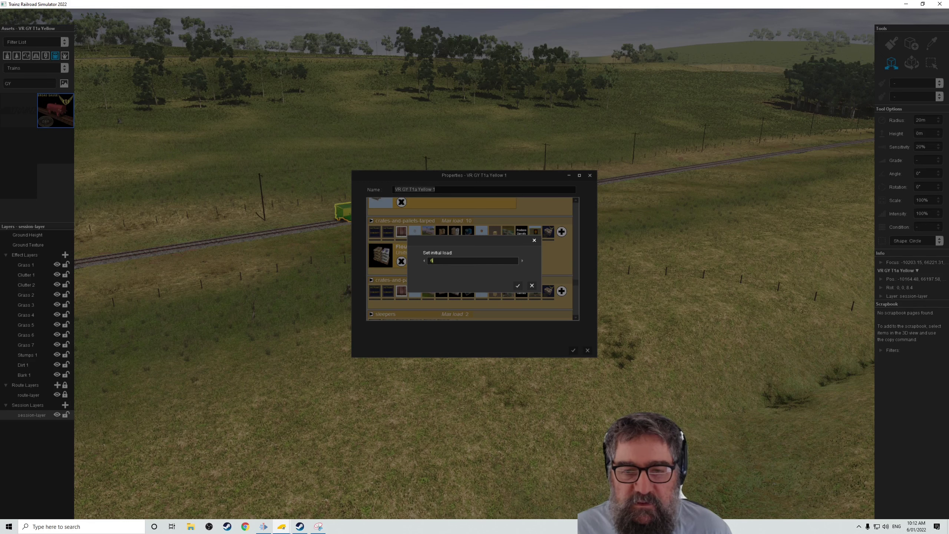
key(Return)
- Set the wagon's tarp to Tarp Yellow 1 and turn the tarp on with its bars raised
scroll(472, 259, down, 5)
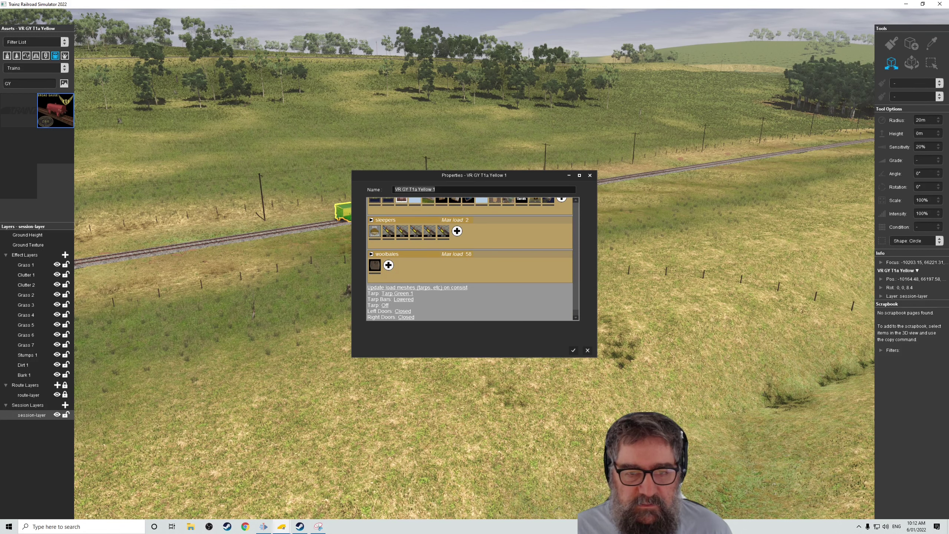
click(396, 293)
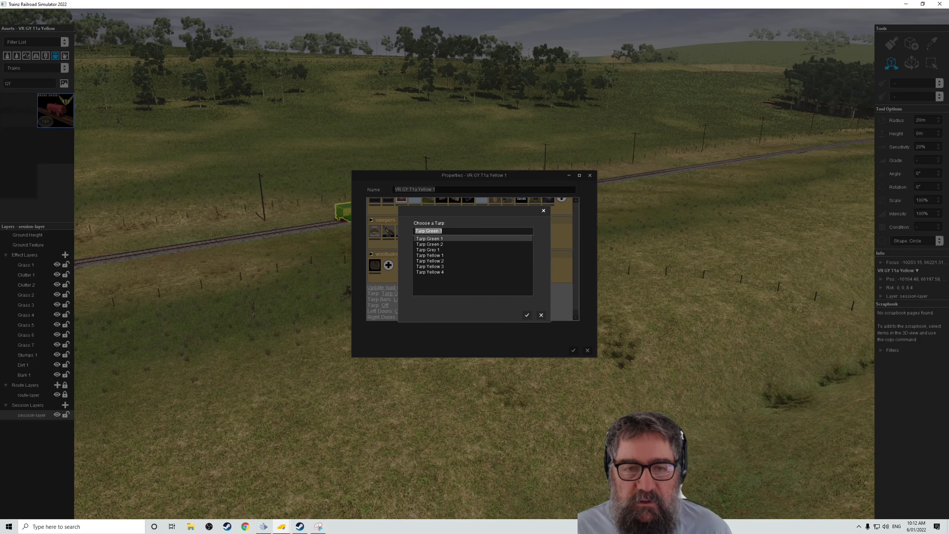
click(430, 255)
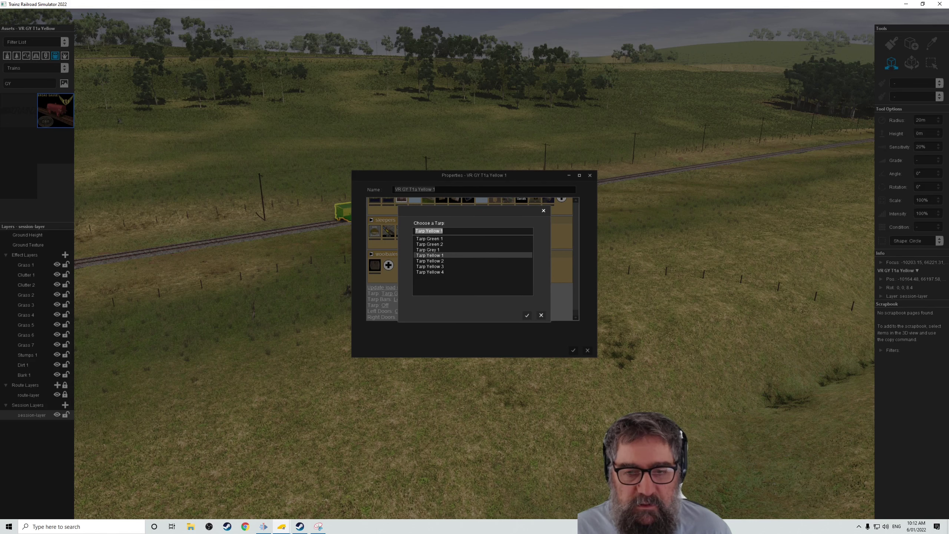
key(Return)
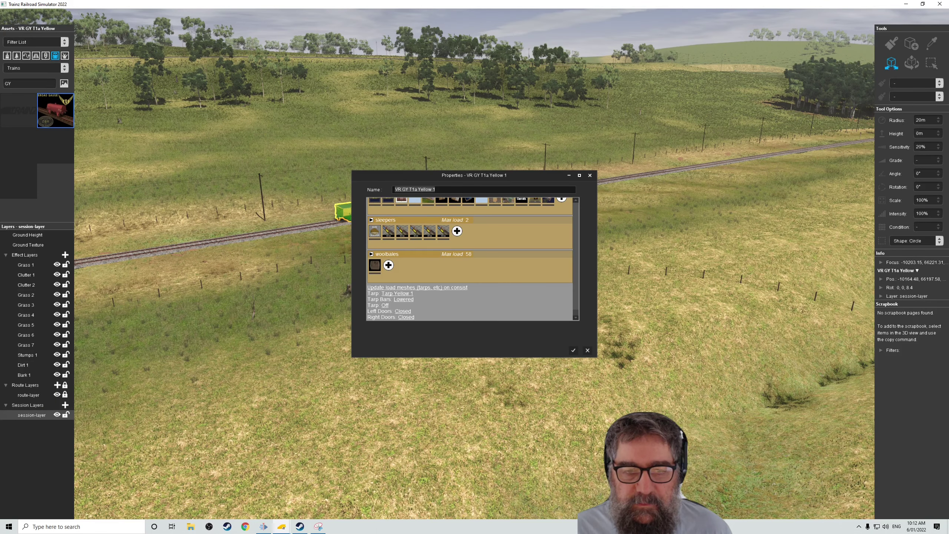
click(385, 305)
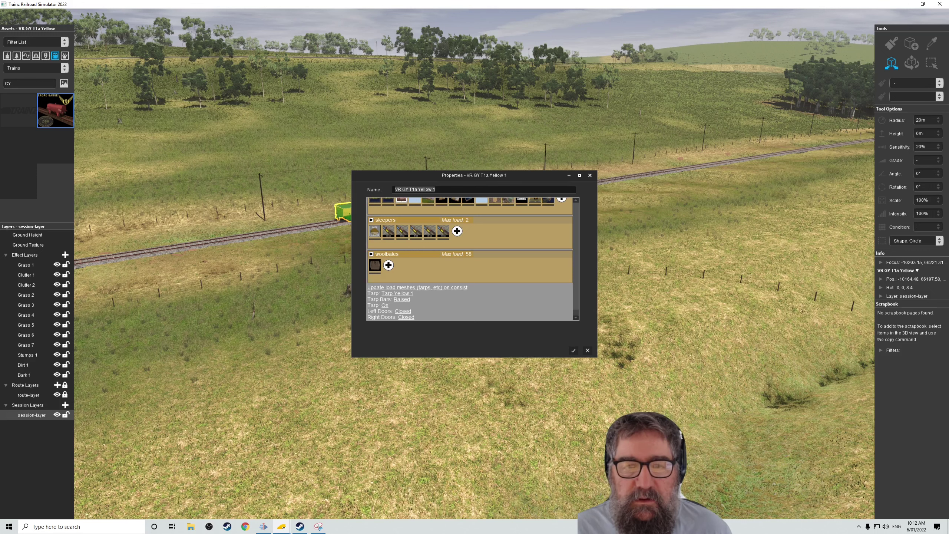
key(Return)
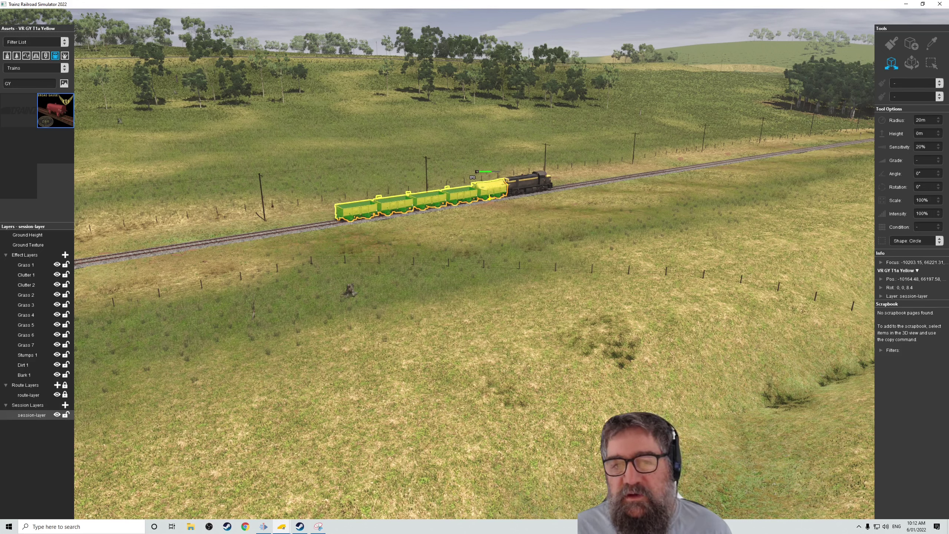
- Filter the train assets by "Z van" and couple the VR Z Guards Van T1 to the rear of the wagons
click(29, 84)
key(BackSpace)
key(BackSpace)
text(Z van)
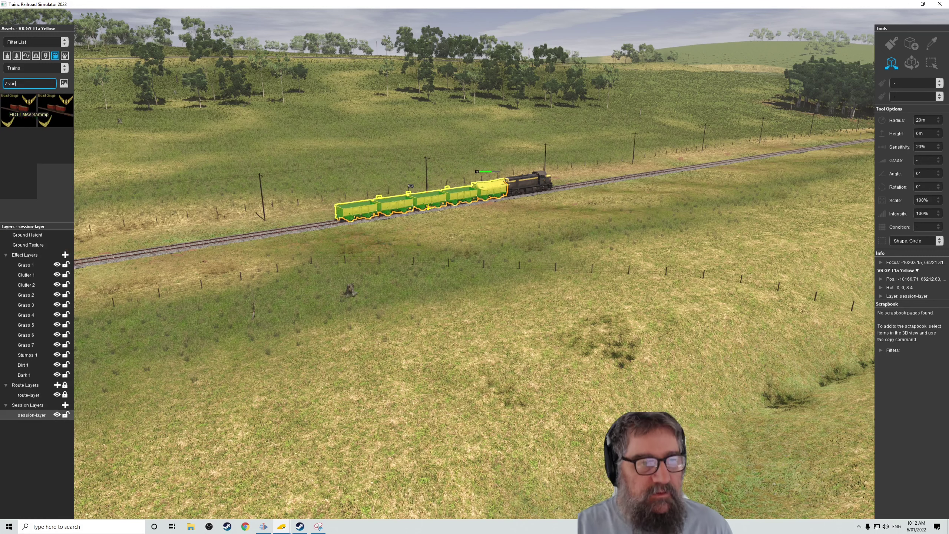
click(55, 110)
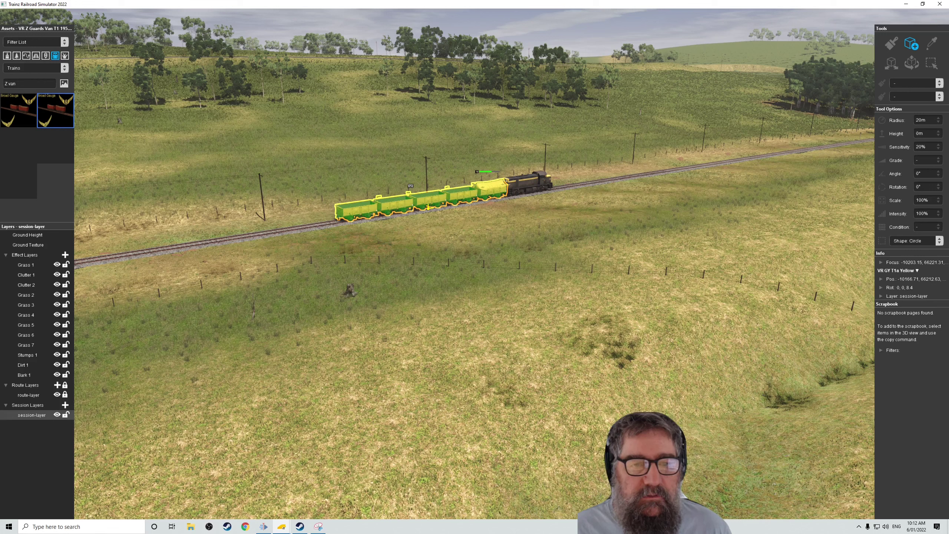
click(297, 202)
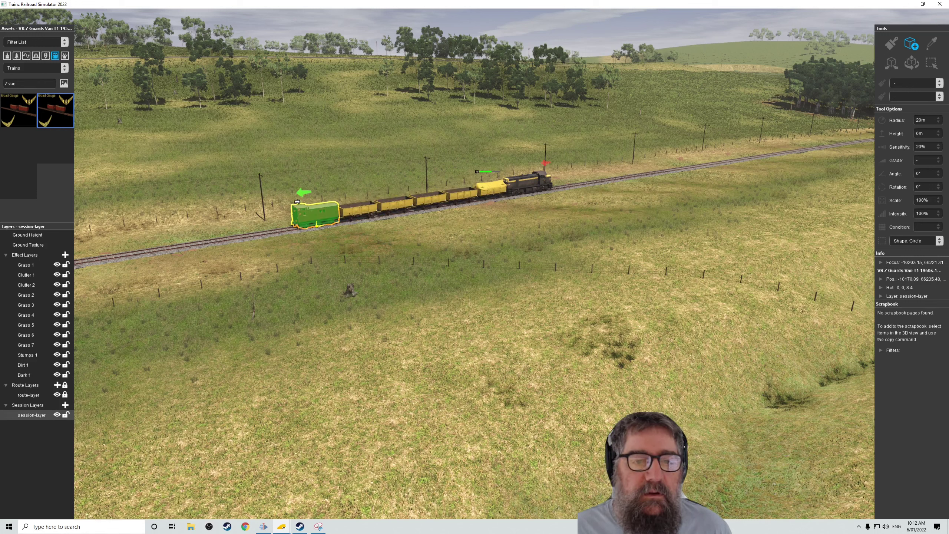
- Set the Z guards van's Window Covers, Gussets, Right Doors and Left Doors to true in its properties
right_click(298, 204)
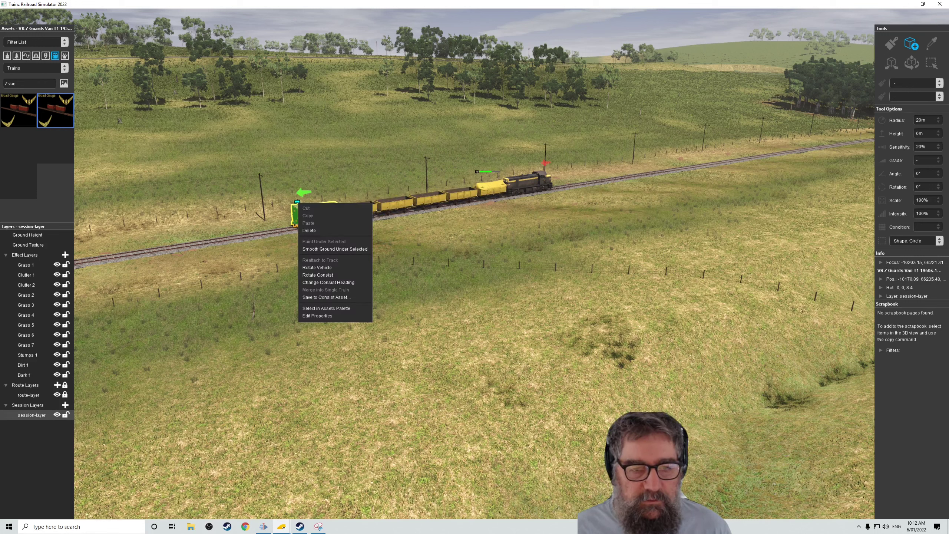
click(317, 315)
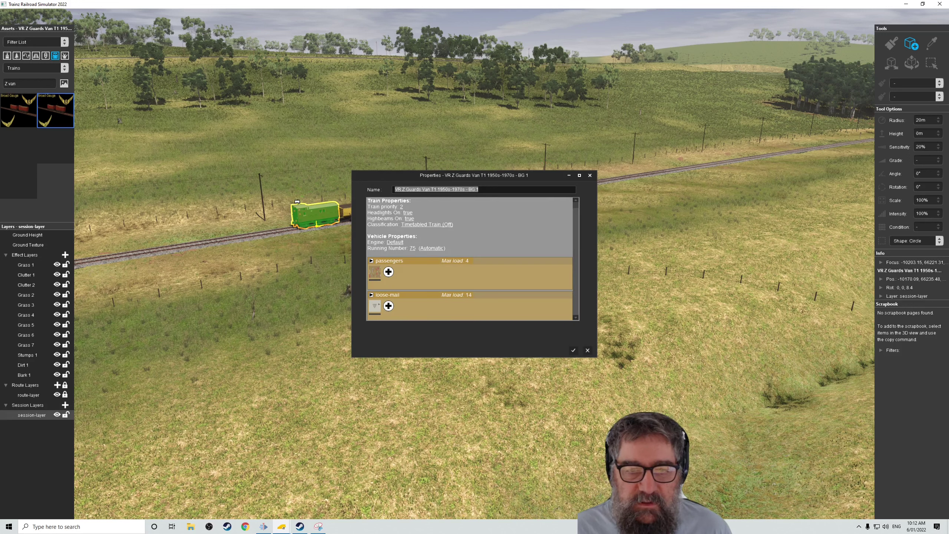
scroll(470, 259, down, 5)
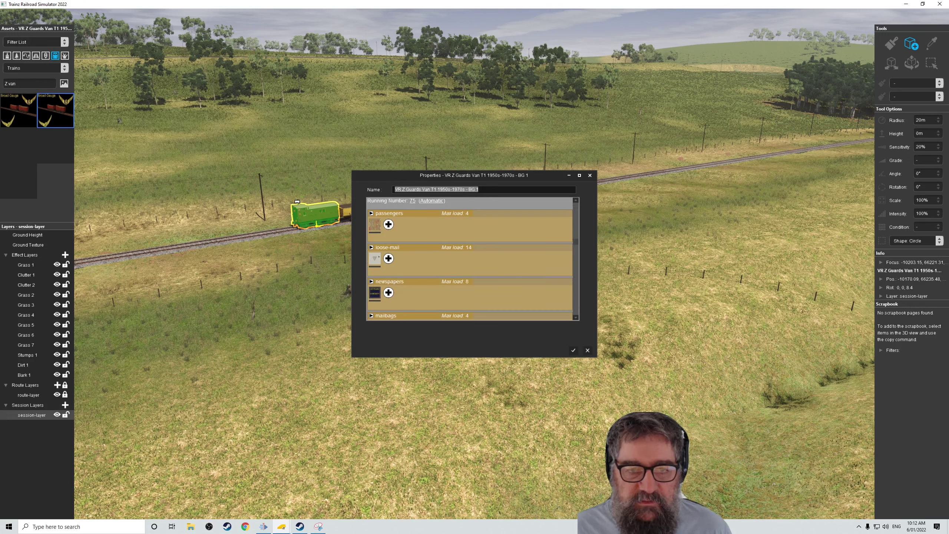
scroll(469, 259, down, 2)
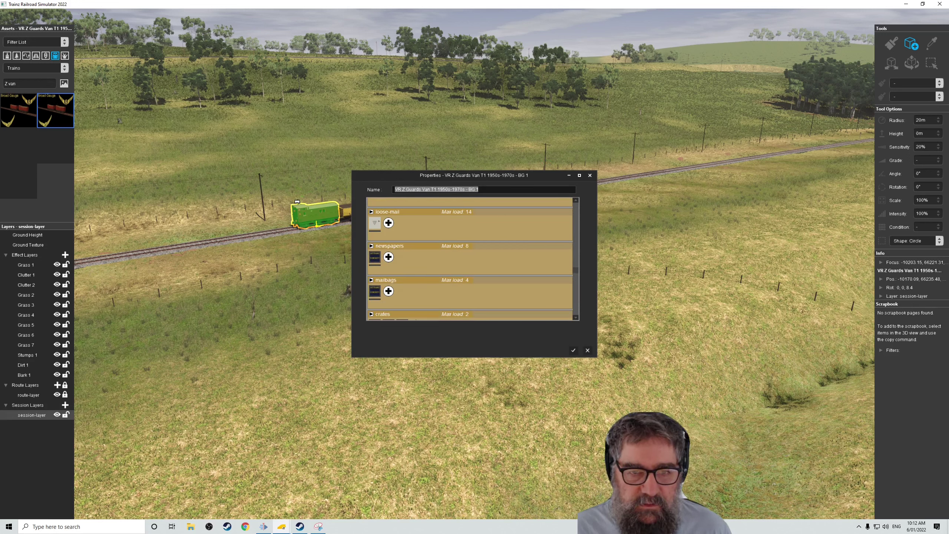
scroll(469, 258, down, 2)
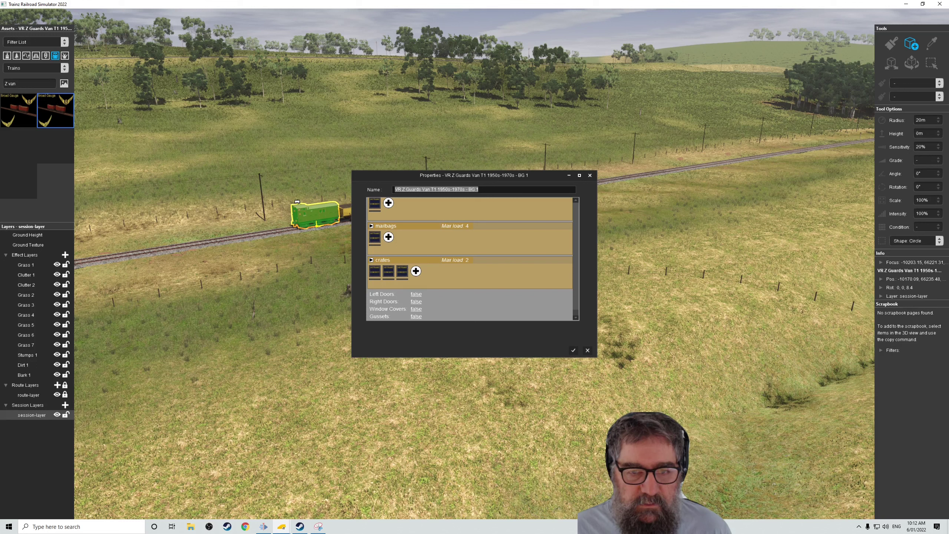
click(415, 309)
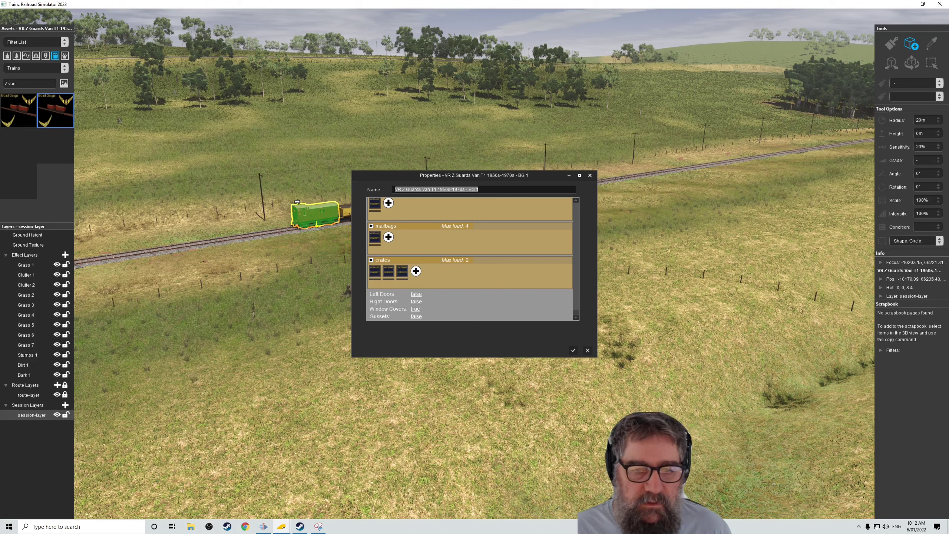
click(416, 316)
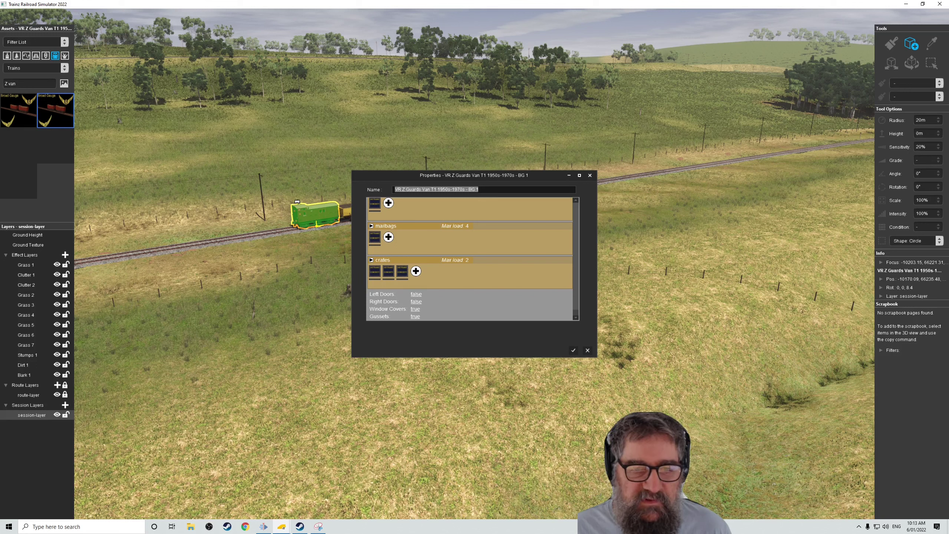
click(415, 302)
click(415, 293)
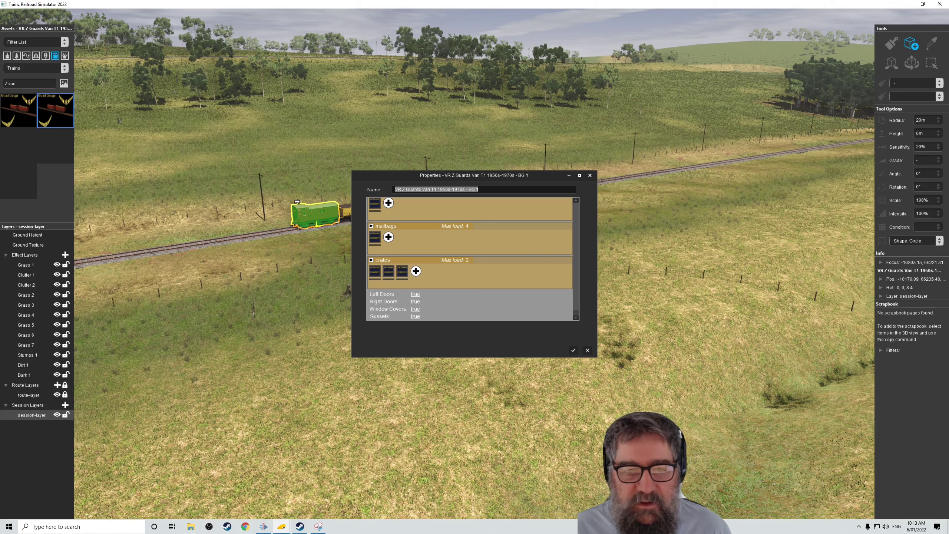
- Browse the product list for the guards van's loads without adding any product, and close the van's properties
scroll(469, 259, up, 4)
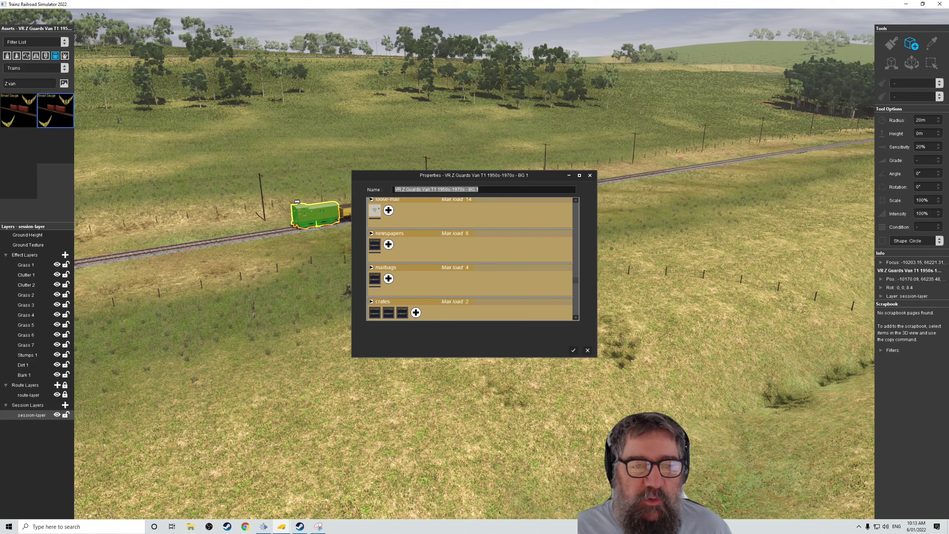
scroll(469, 259, up, 2)
scroll(469, 258, up, 1)
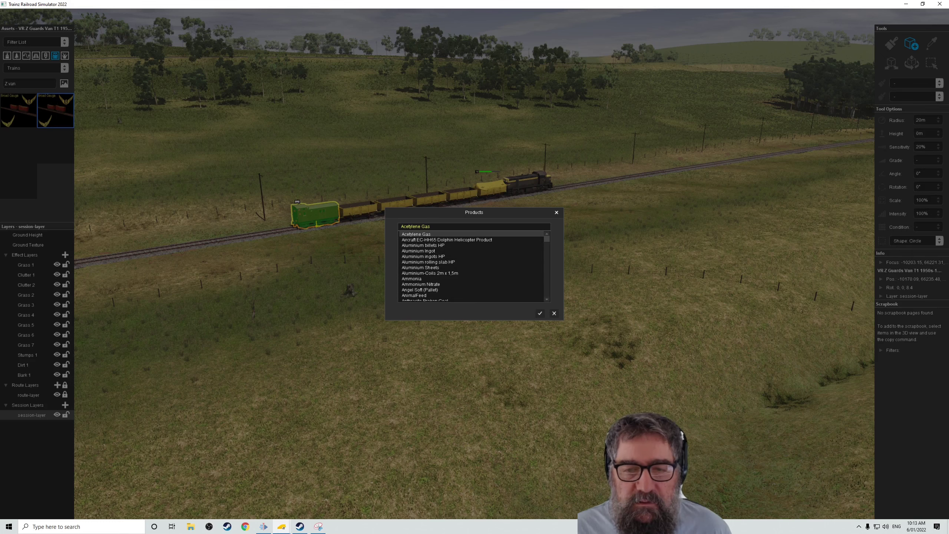
key(Escape)
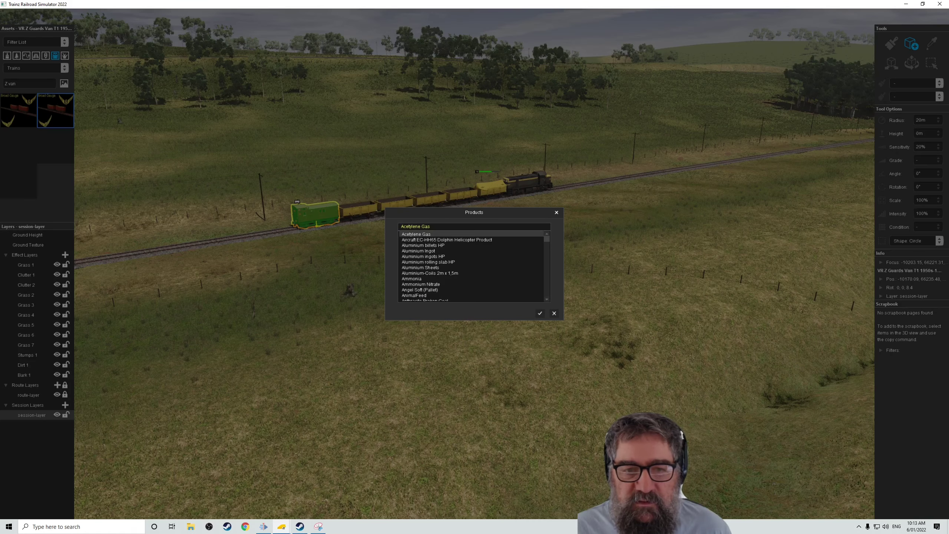
scroll(471, 267, down, 3)
scroll(470, 267, down, 3)
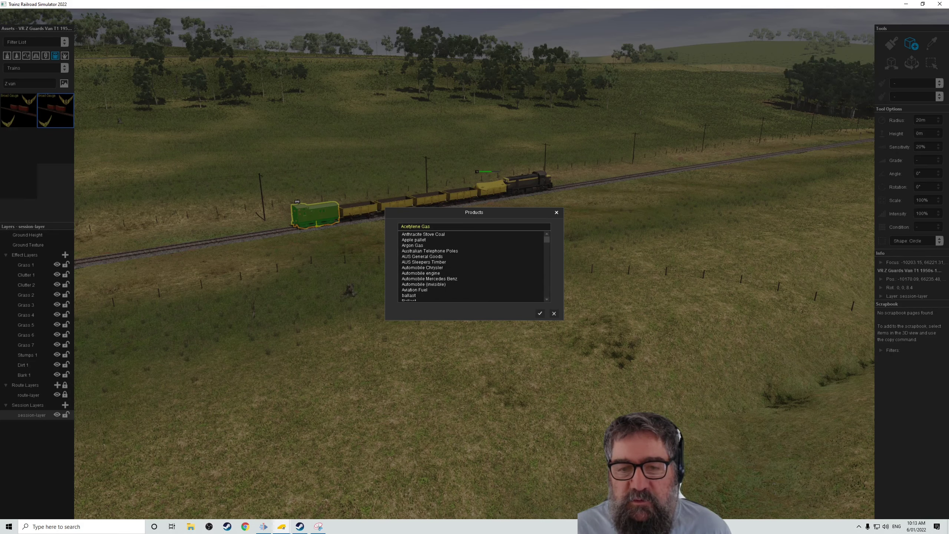
key(Escape)
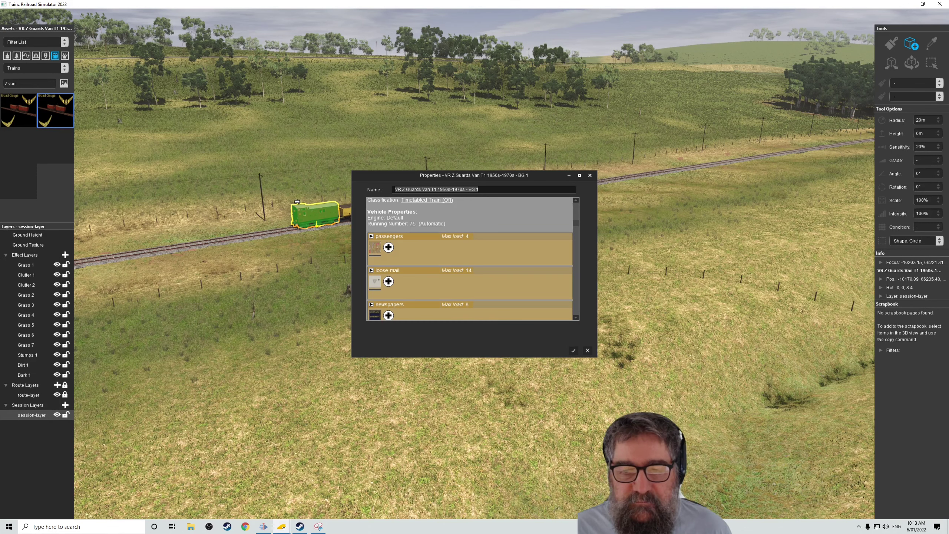
key(Escape)
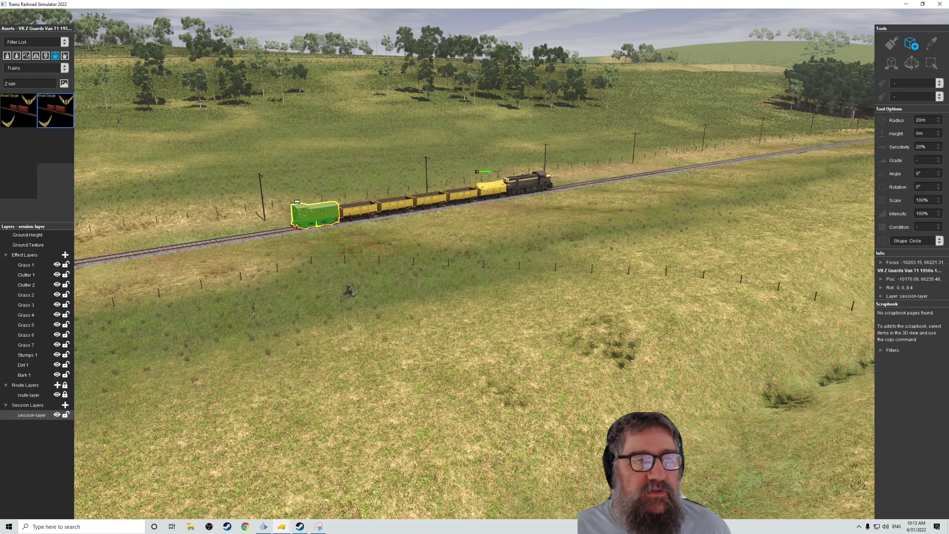
- Clear the guards van selection and switch the session from Surveyor to Driver
click(892, 63)
key(Escape)
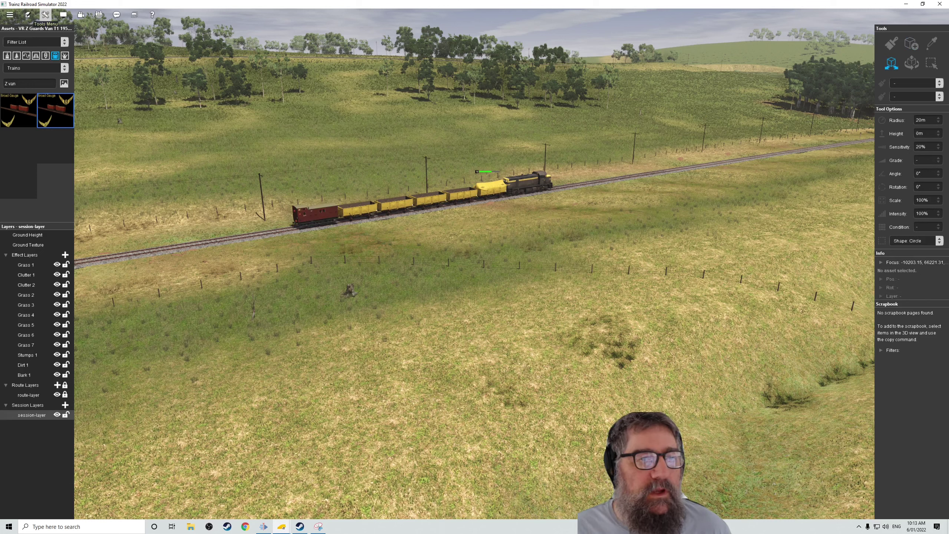
click(45, 15)
key(p)
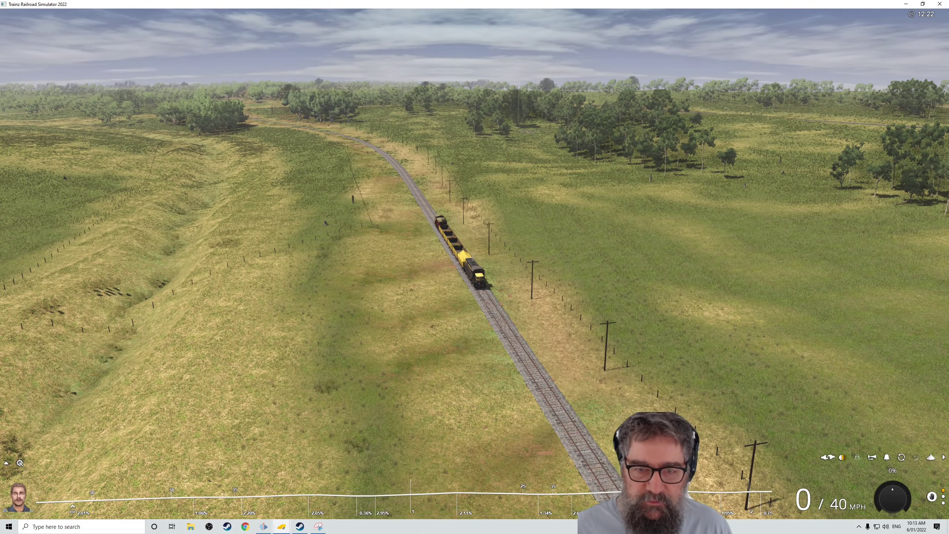
- Apply the locomotive's throttle up to about 36% to start the train, and return it to 0%
scroll(474, 264, up, 2)
scroll(474, 264, up, 3)
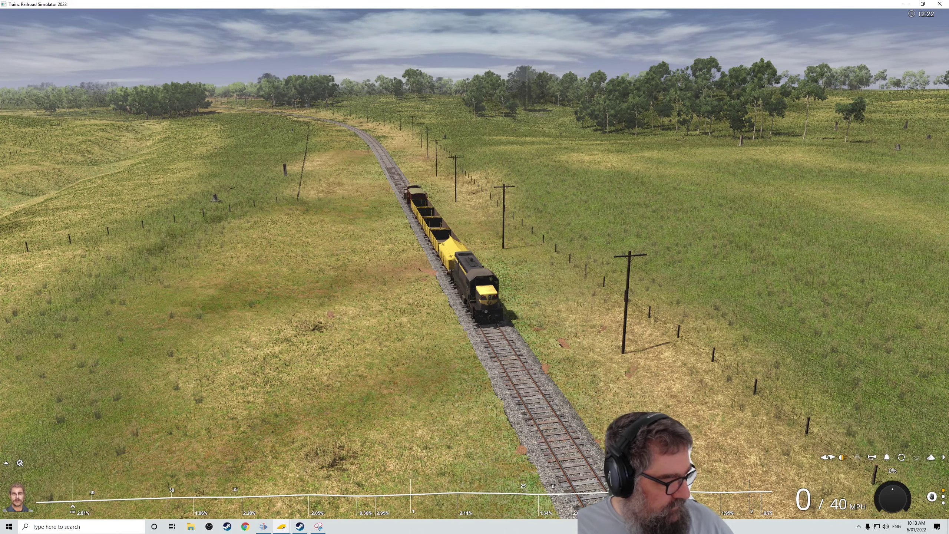
key(w)
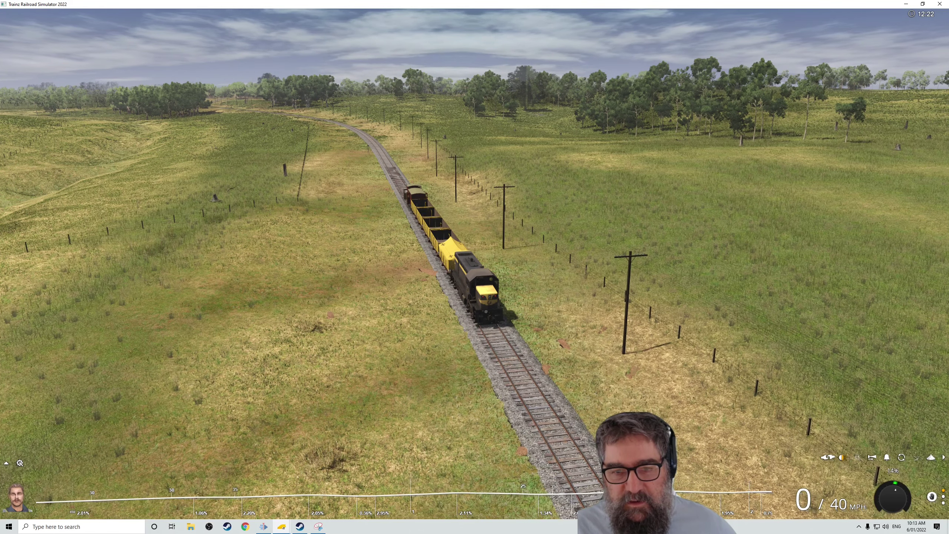
key(w)
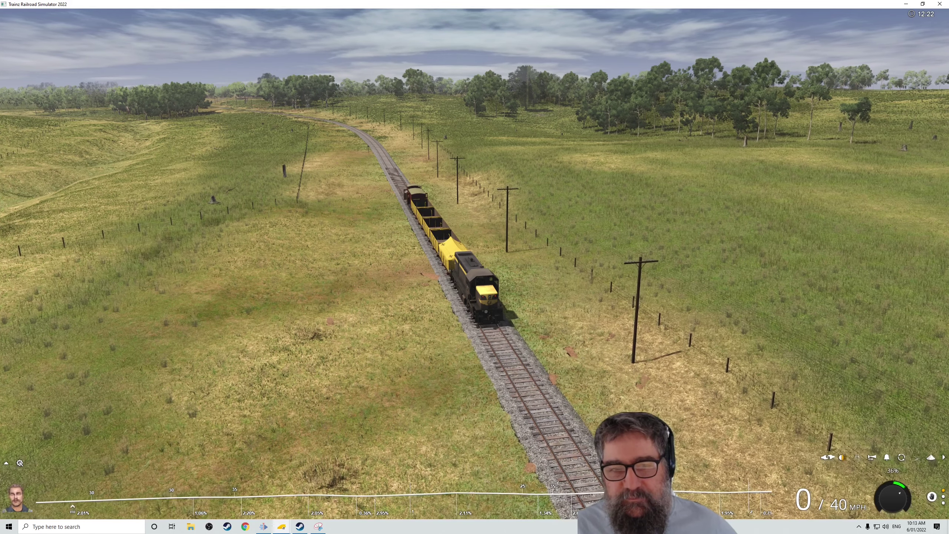
key(s)
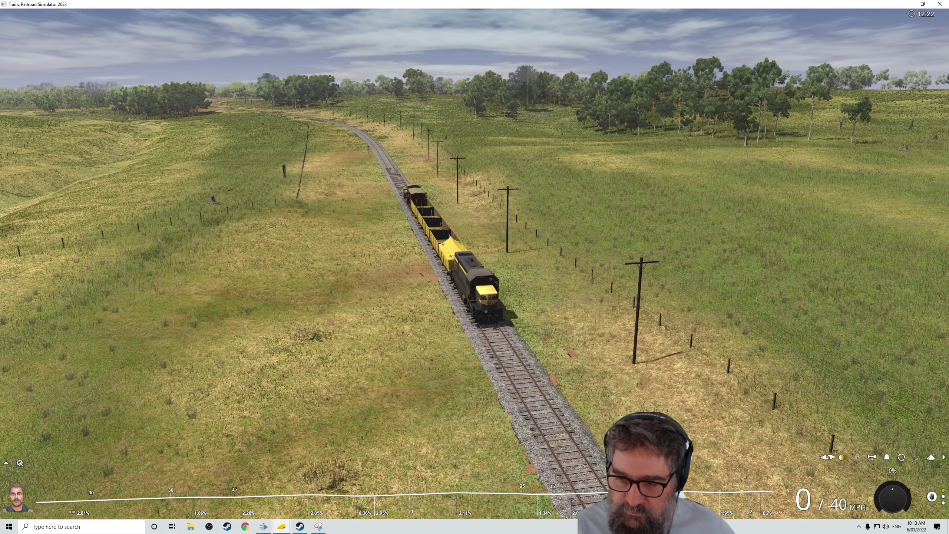
- Return the session to Surveyor and list the train assets, using the roaming camera
key(ctrl+F2)
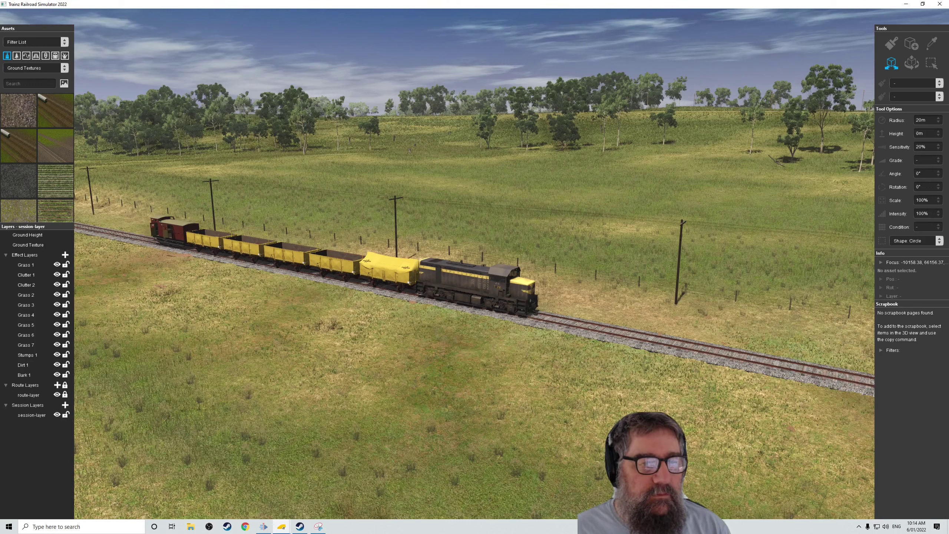
click(55, 55)
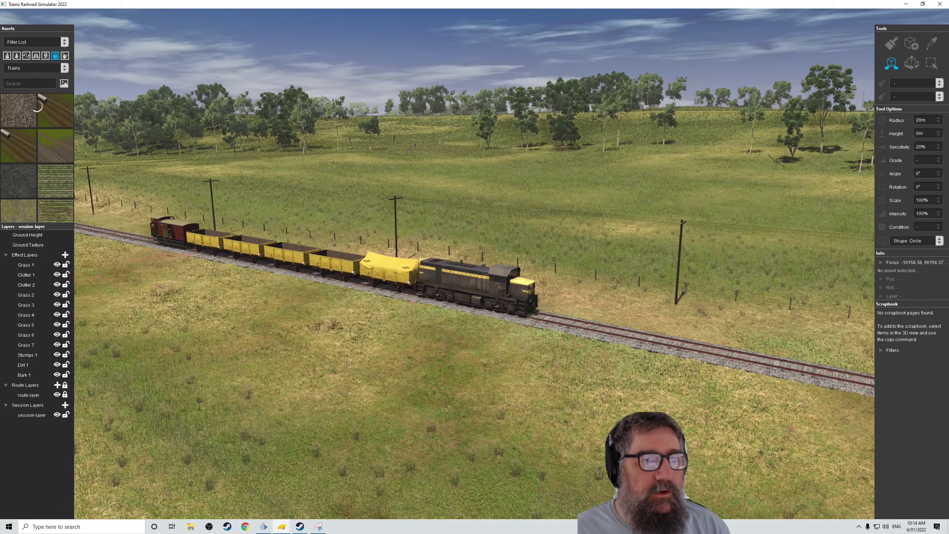
key(r)
key(4)
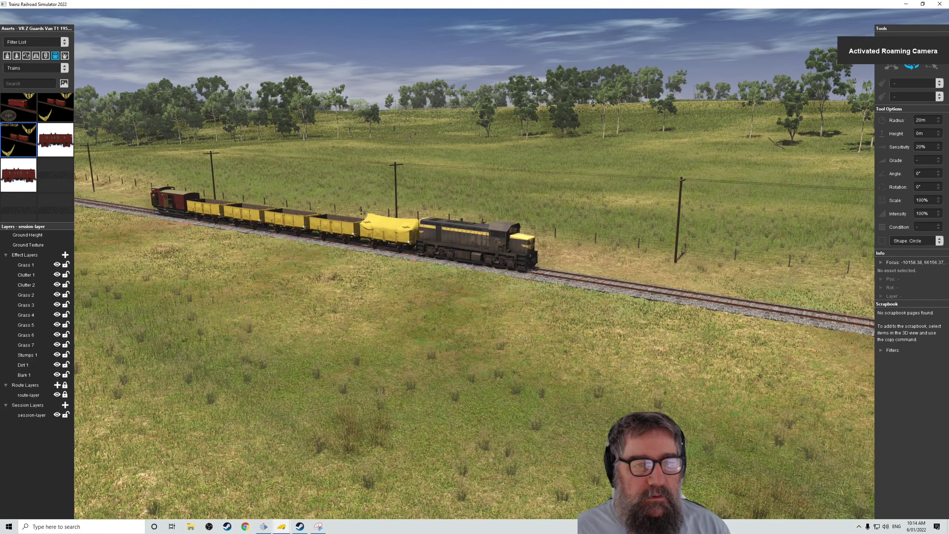
- Rotate the whole consist from the guards van to swap its two ends on the track, and clear the selection
click(173, 202)
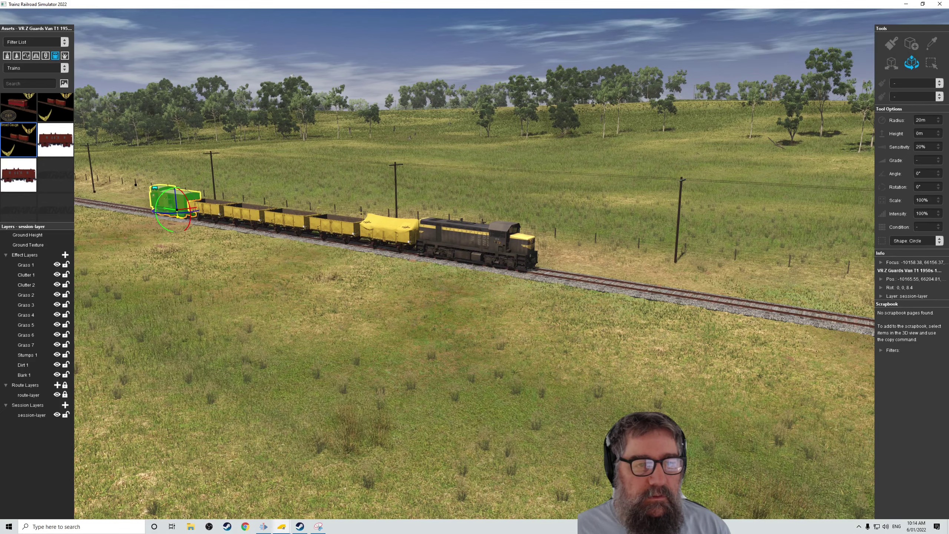
right_click(153, 187)
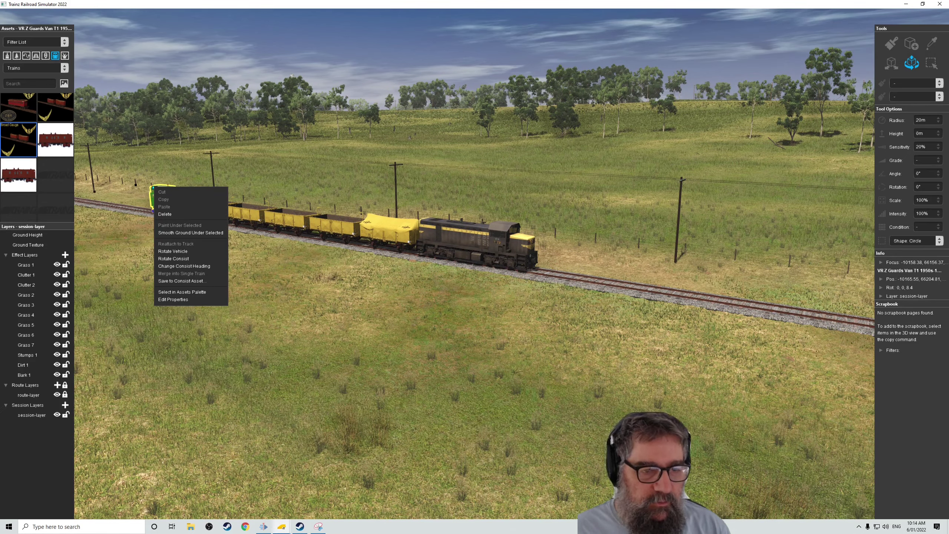
key(Escape)
right_click(152, 188)
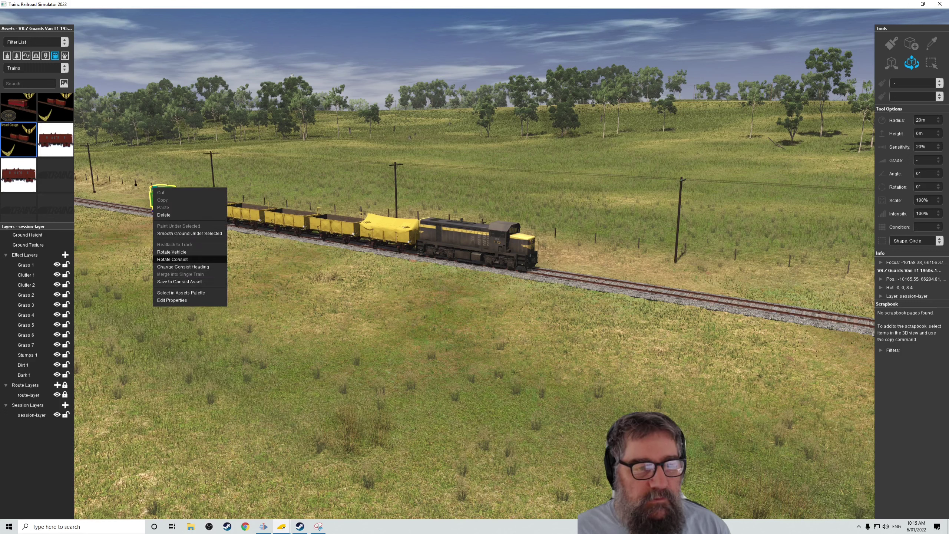
click(172, 259)
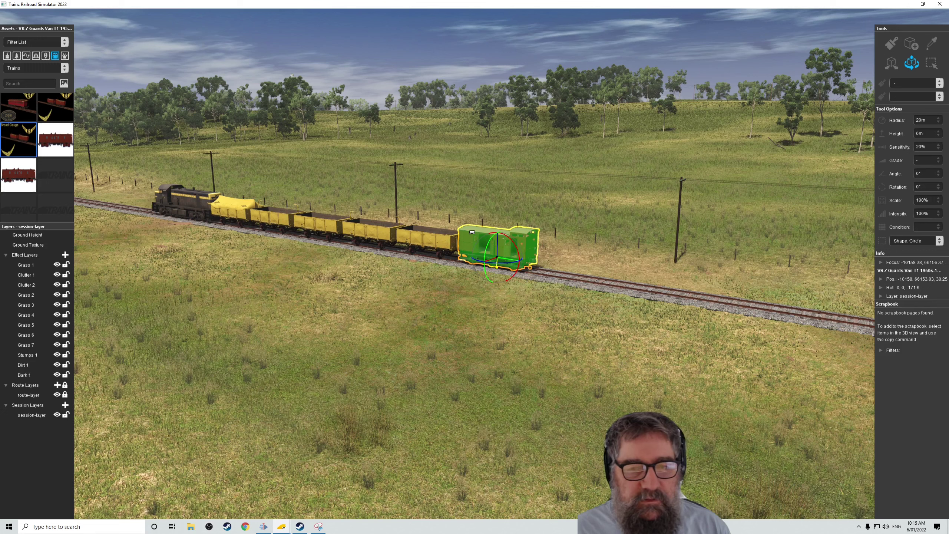
key(Escape)
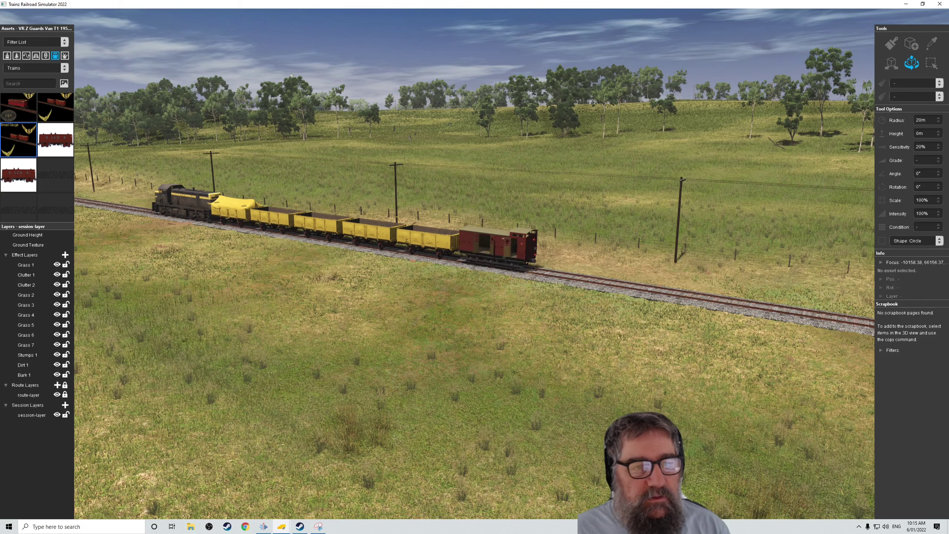
- Select the locomotive at the end of the train and switch from the rotate tool to the move tool
click(166, 189)
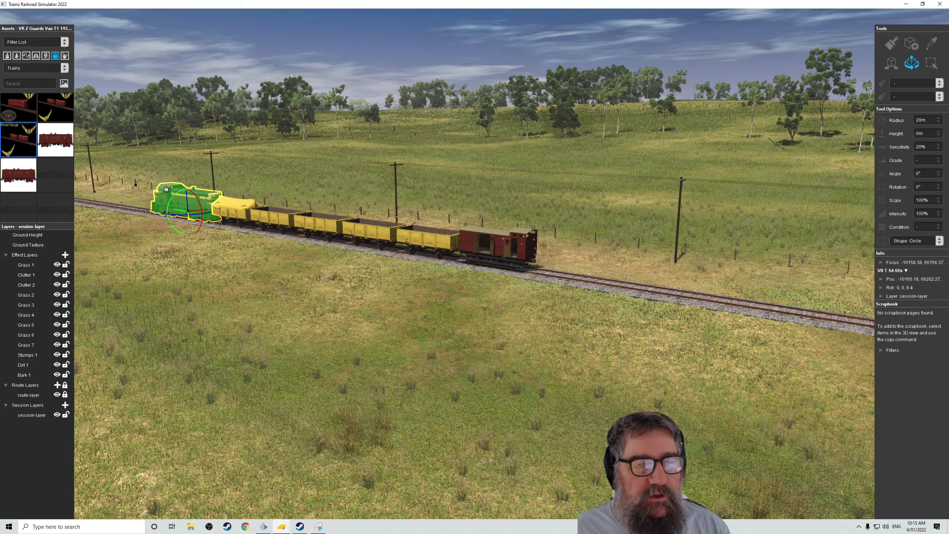
key(m)
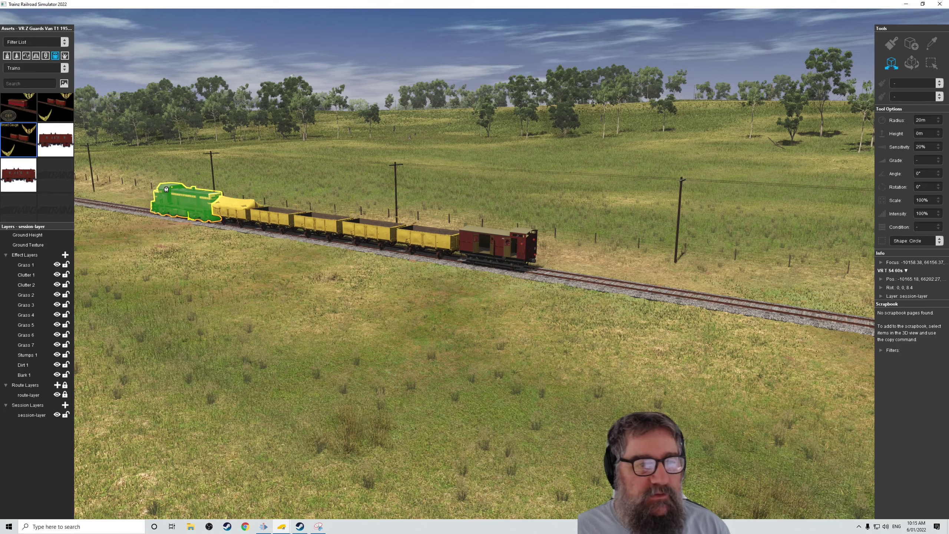
right_click(146, 167)
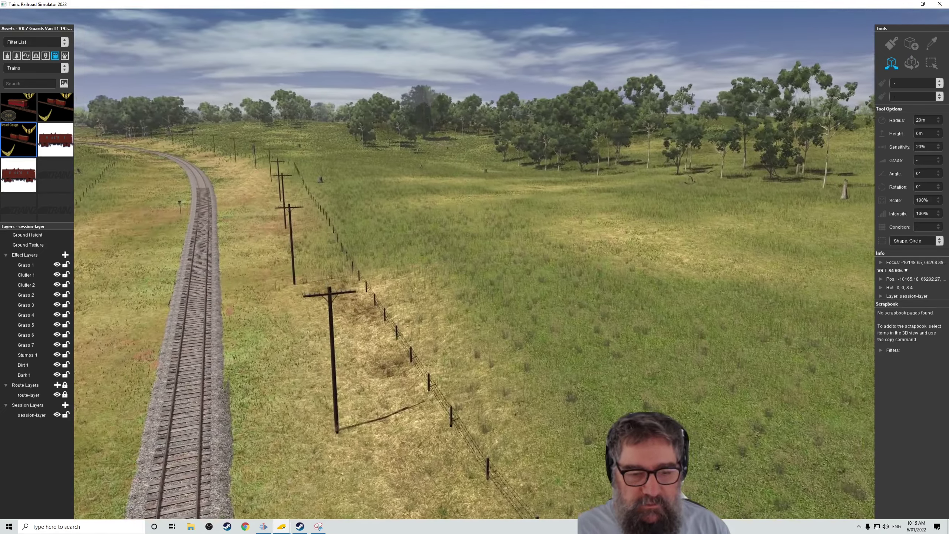
right_click(394, 365)
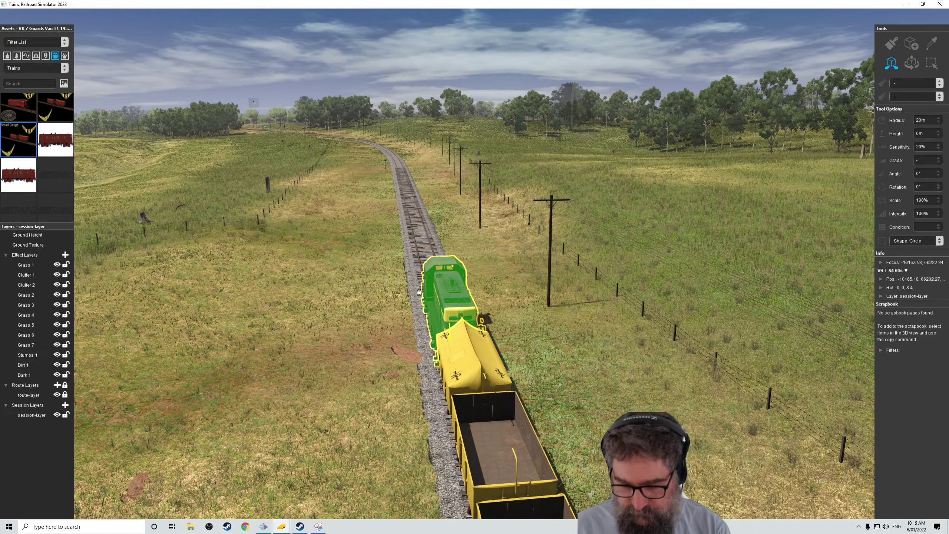
right_drag(419, 292, 653, 262)
right_click(856, 398)
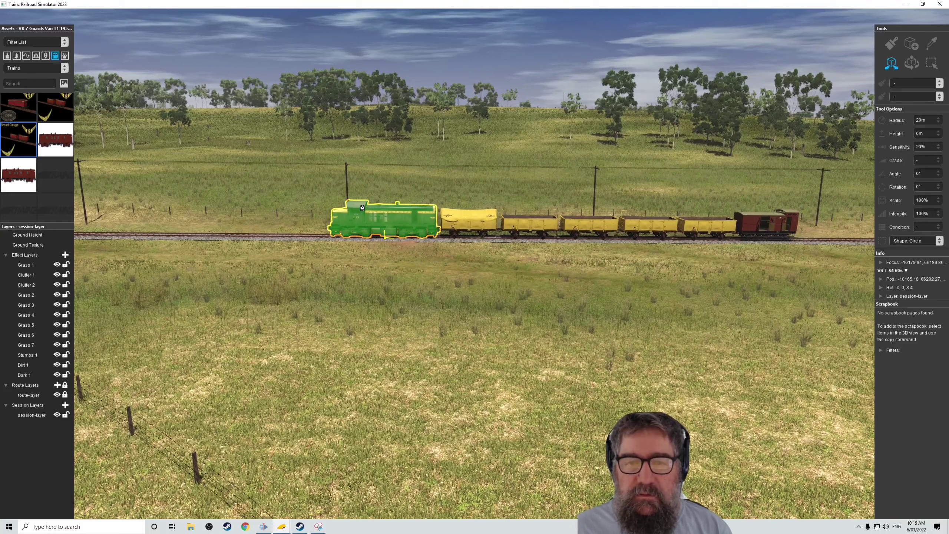
- Add all five yellow wagons and the guards van to the selection, rotate every selected vehicle in place, and clear the selection
shift+click(454, 214)
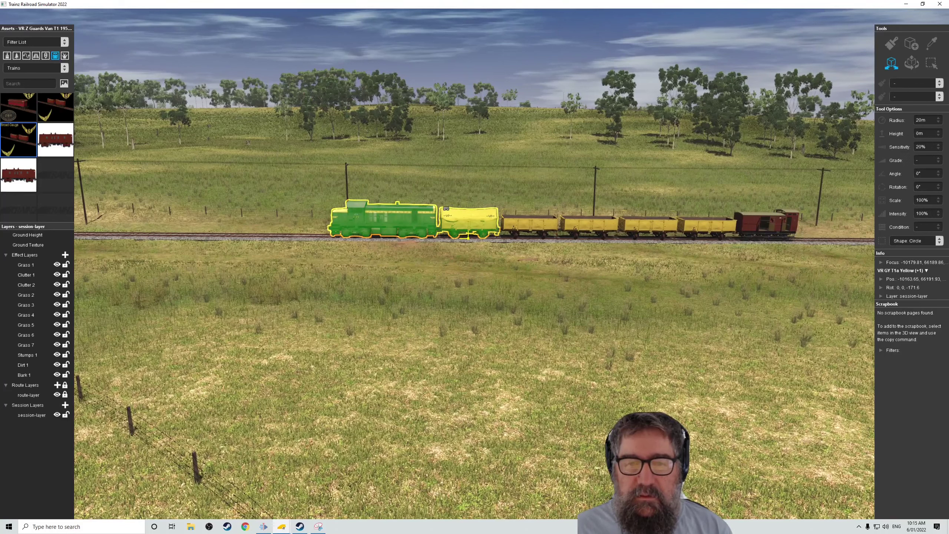
shift+click(506, 212)
shift+click(566, 210)
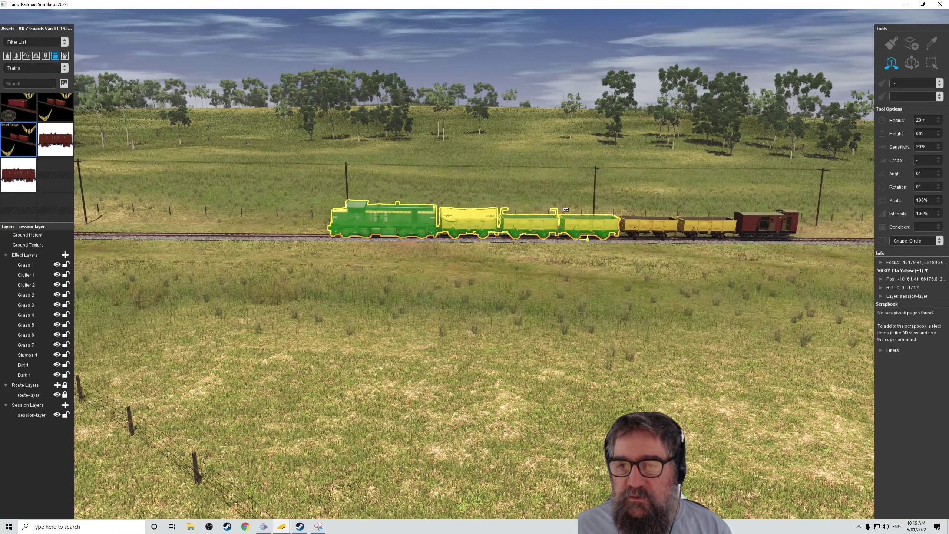
shift+click(624, 211)
shift+click(680, 212)
shift+click(741, 211)
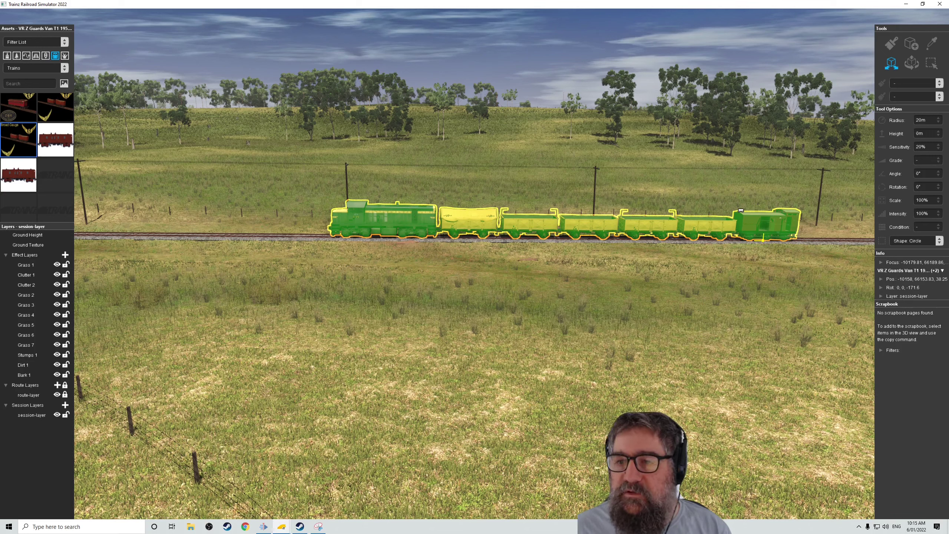
right_click(741, 211)
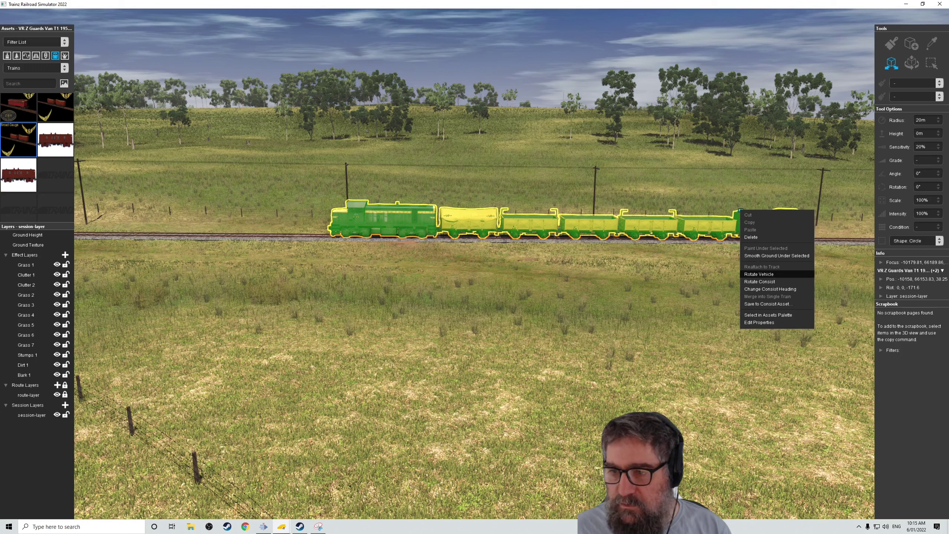
click(759, 274)
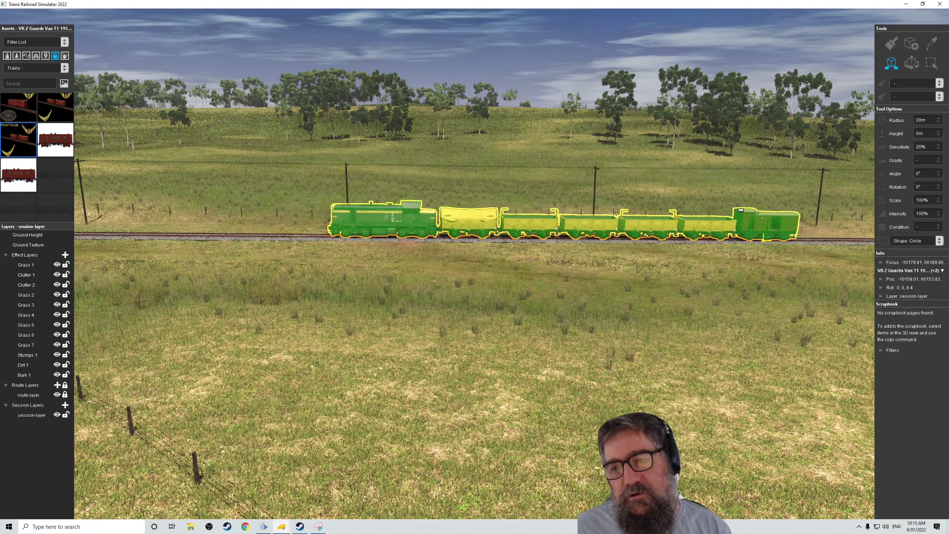
key(Escape)
- Rotate only the guards van in place with Rotate Vehicle, and clear the selection
click(741, 211)
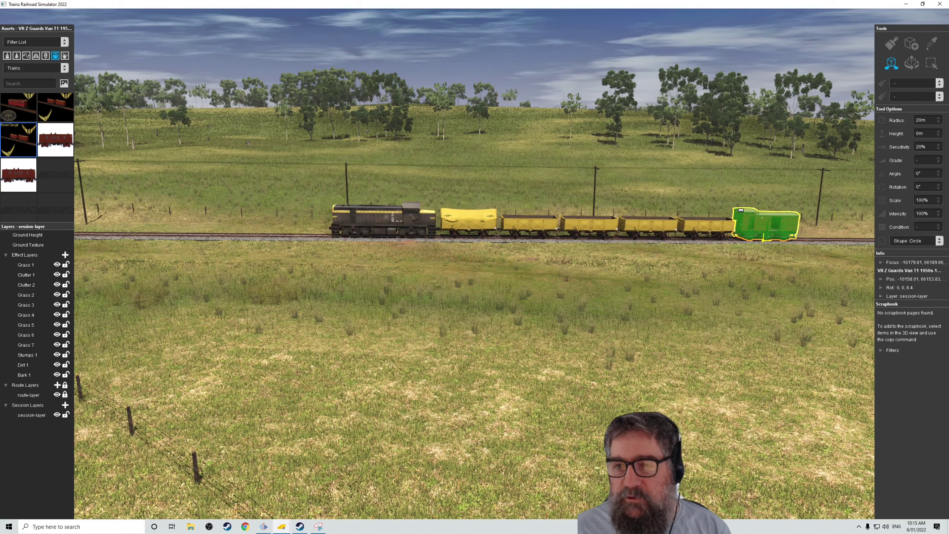
right_click(740, 211)
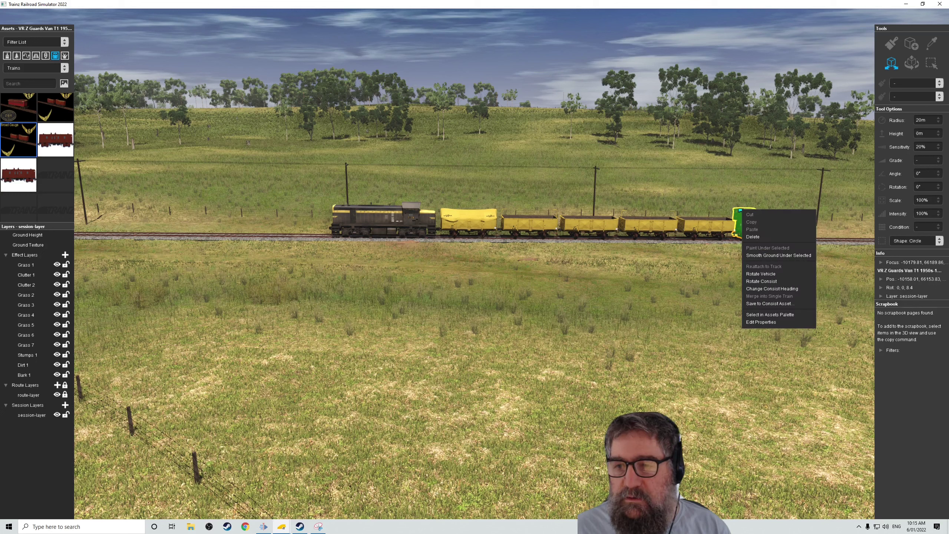
click(761, 274)
key(Escape)
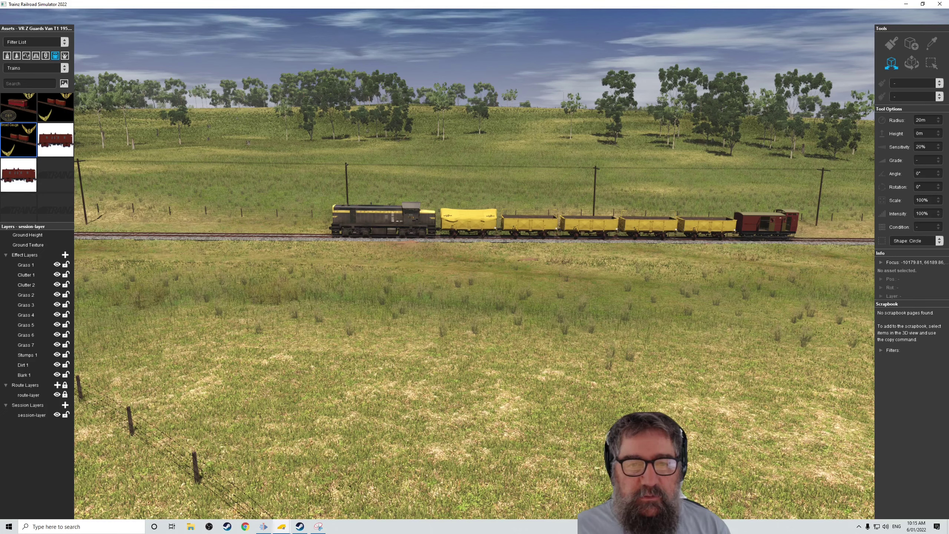
- Examine the locomotive's orientation and its place in the consist while it is selected, and clear the selection
key(a)
key(a)
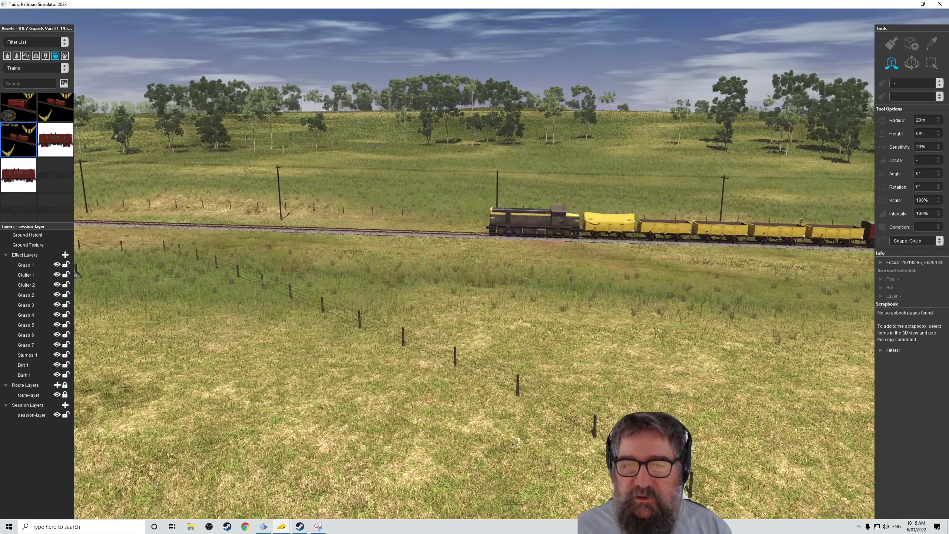
click(513, 209)
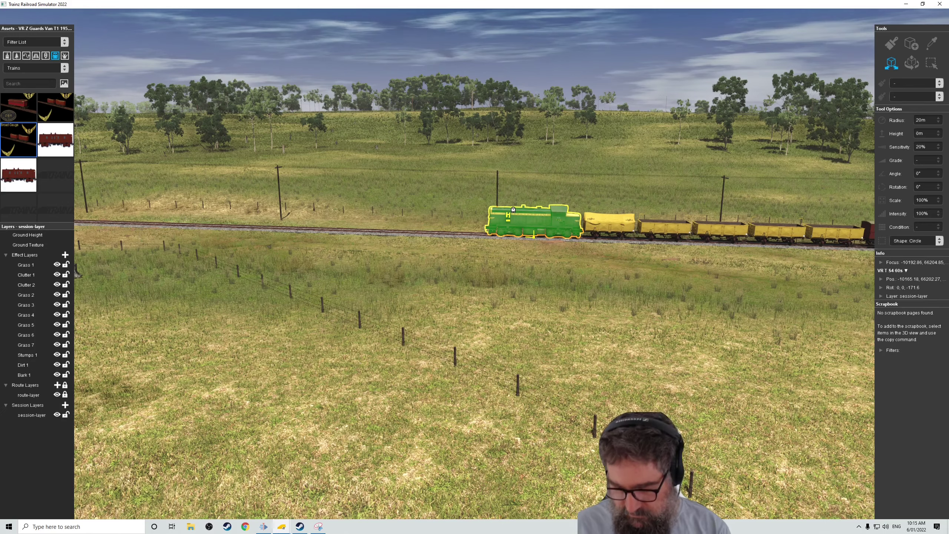
key(Up)
key(Down)
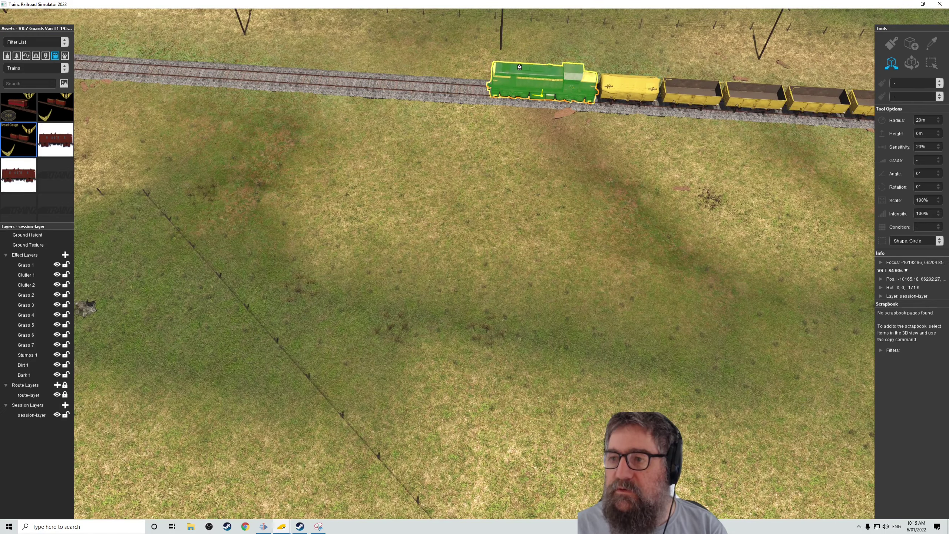
key(Down)
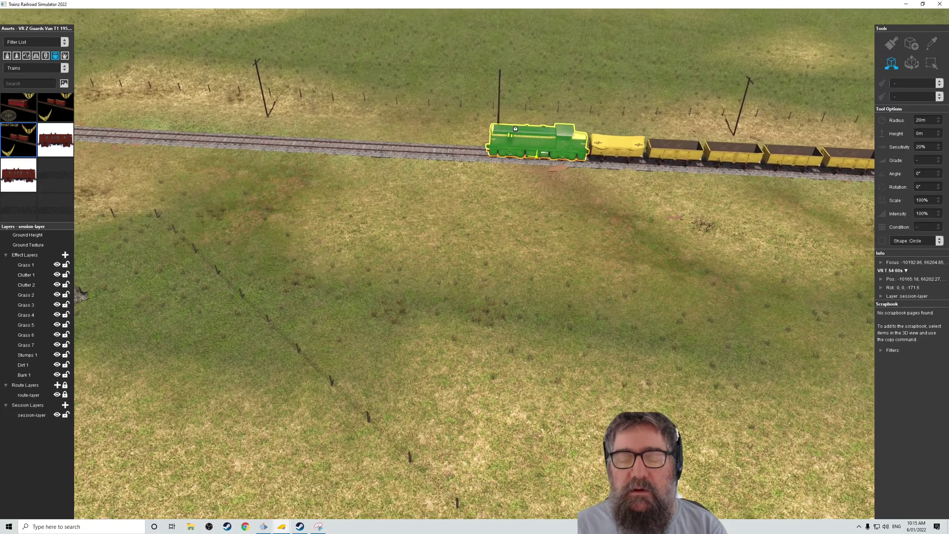
key(Down)
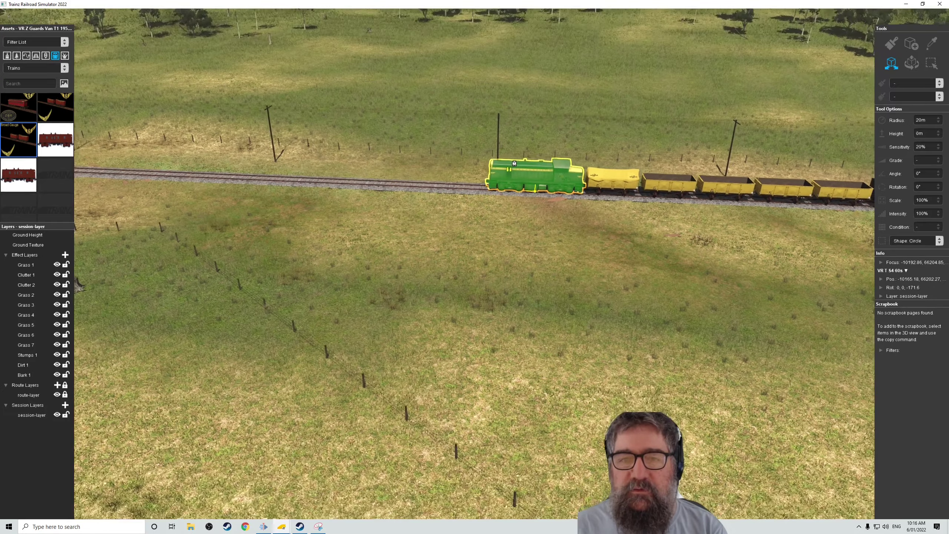
key(Escape)
key(Left)
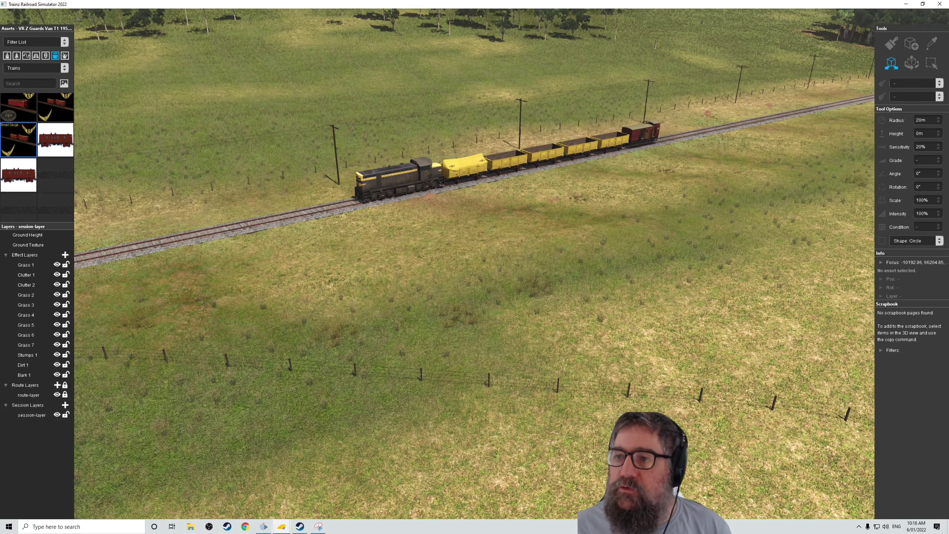
- Switch to the rotate tool, go through the vehicles one by one from the locomotive to the guards van, and clear the selection
click(911, 63)
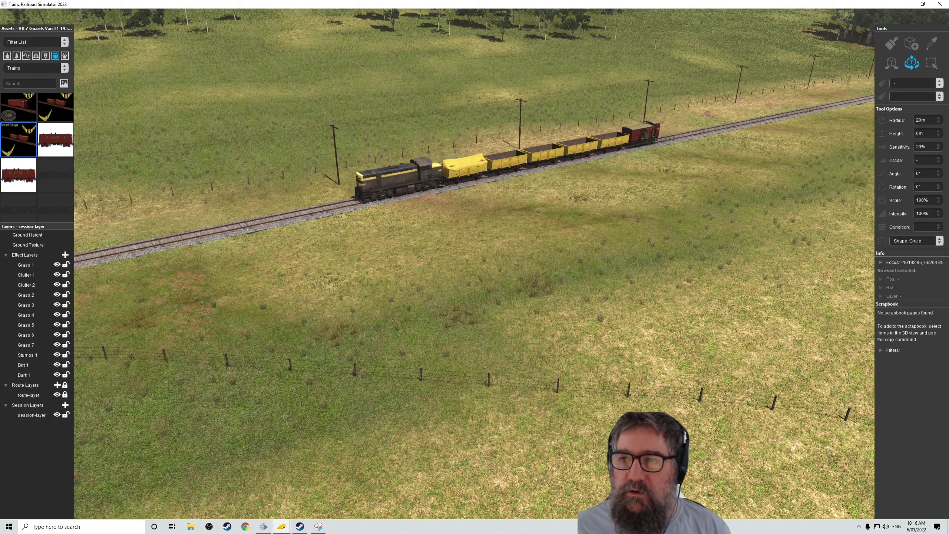
click(380, 166)
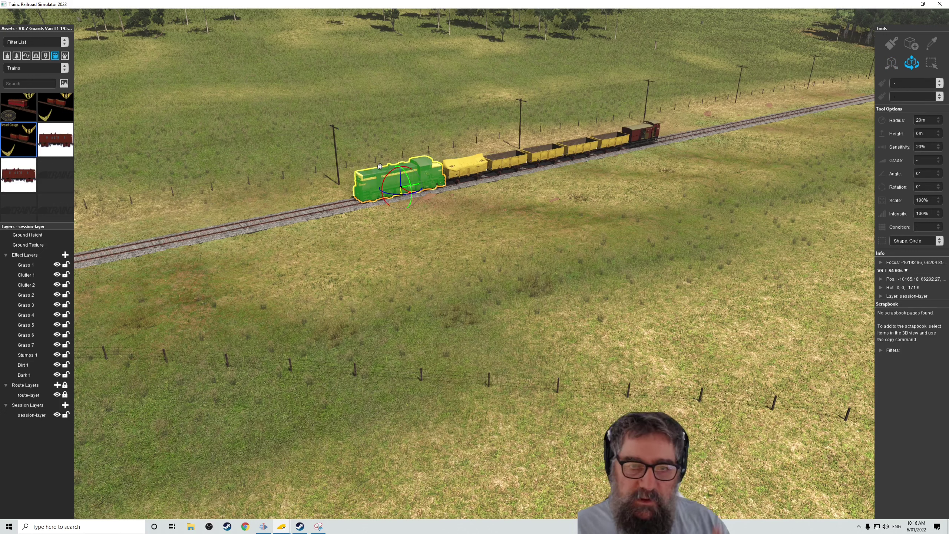
click(465, 165)
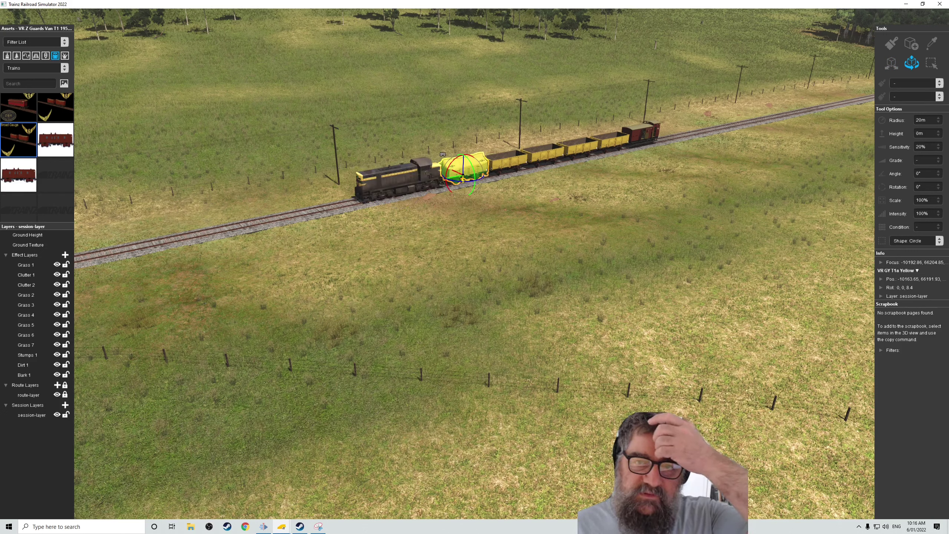
click(506, 159)
click(532, 149)
click(564, 139)
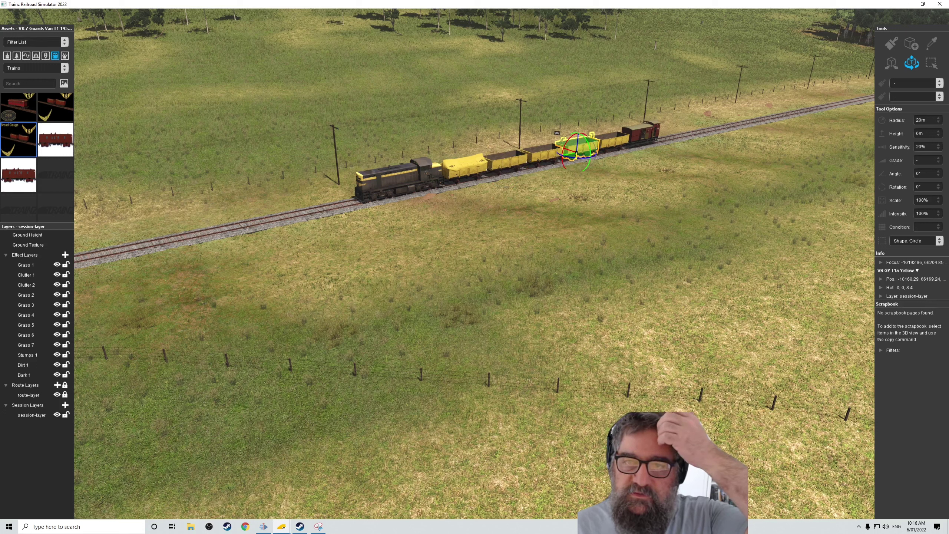
click(596, 133)
click(621, 122)
key(Escape)
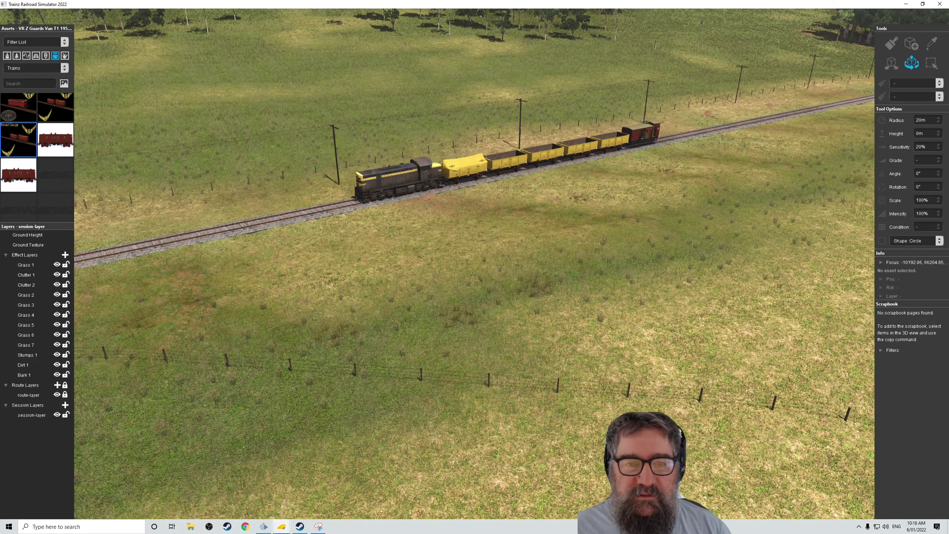
key(Left)
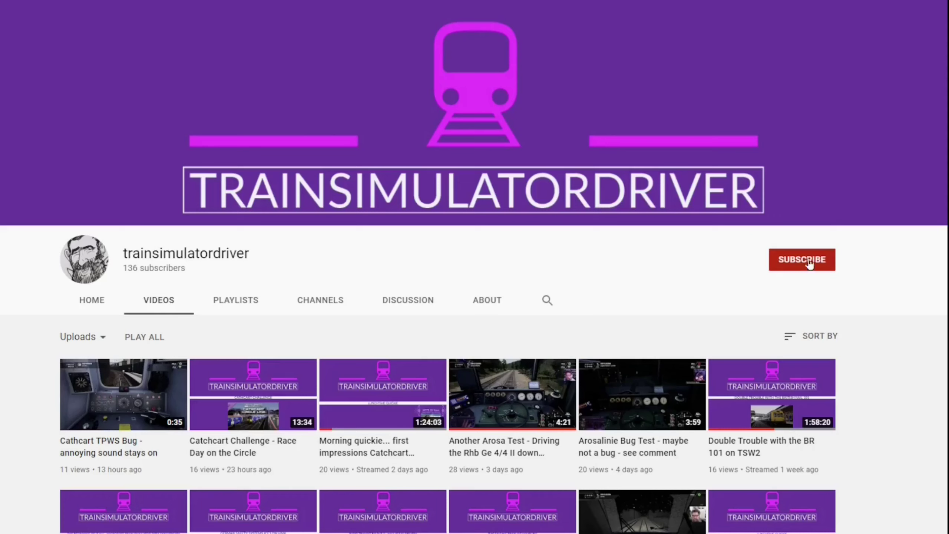
- Switch to YouTube, subscribe to the trainsimulatordriver channel and turn on its notifications
click(808, 260)
click(826, 261)
click(848, 282)
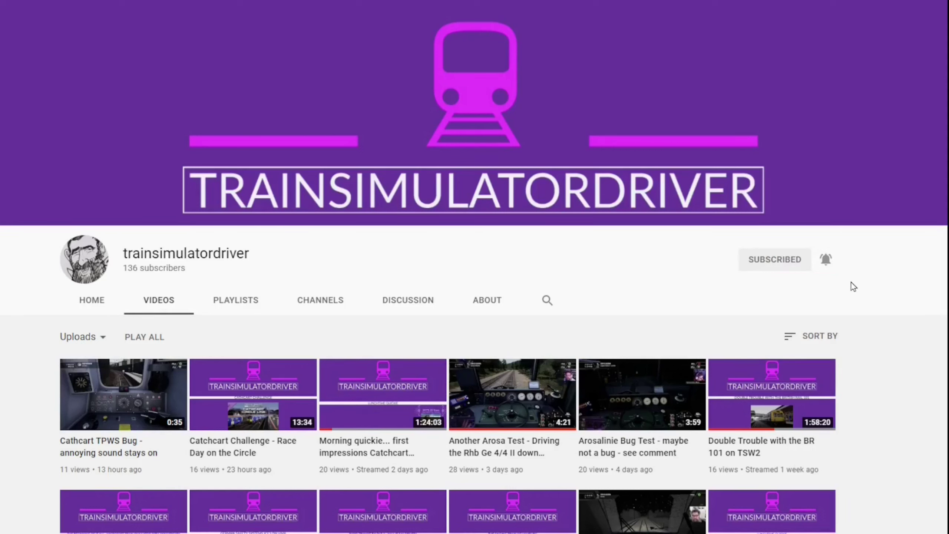